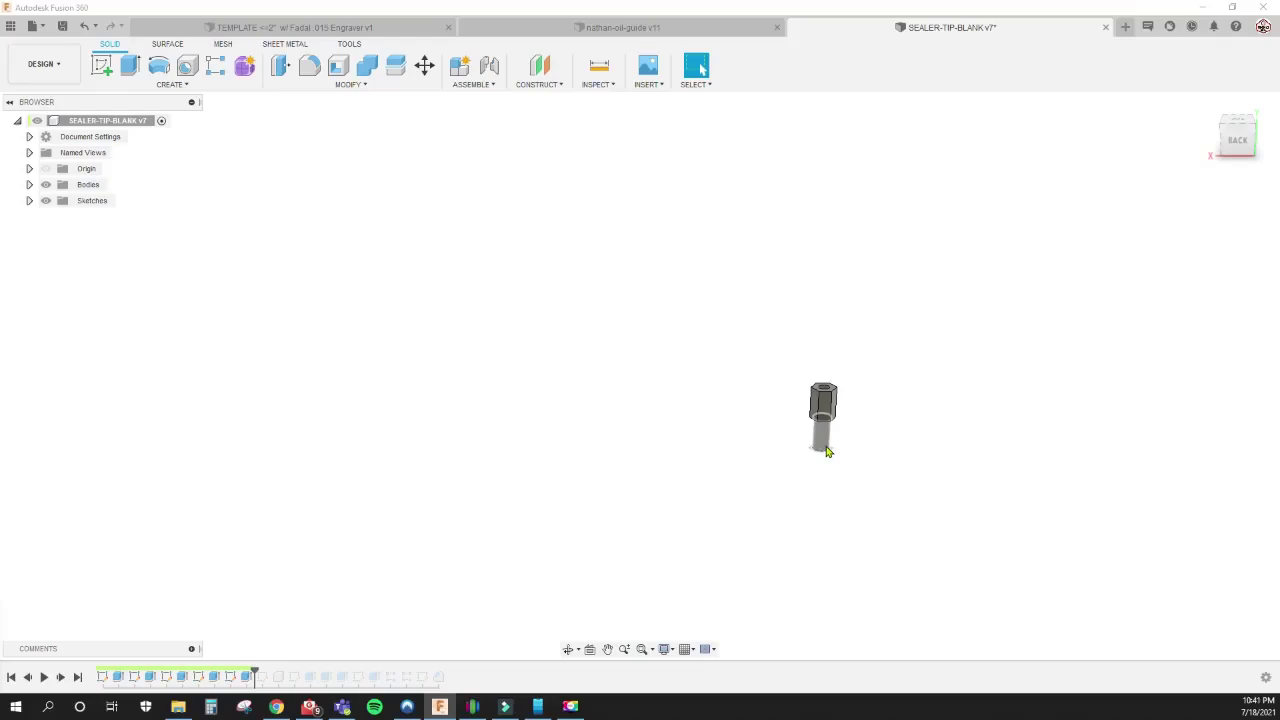
Step: Orbit to an angled view and roll the timeline forward until the soft jaws:1 block appears
middle_click_drag(826, 452, 686, 371, "shift")
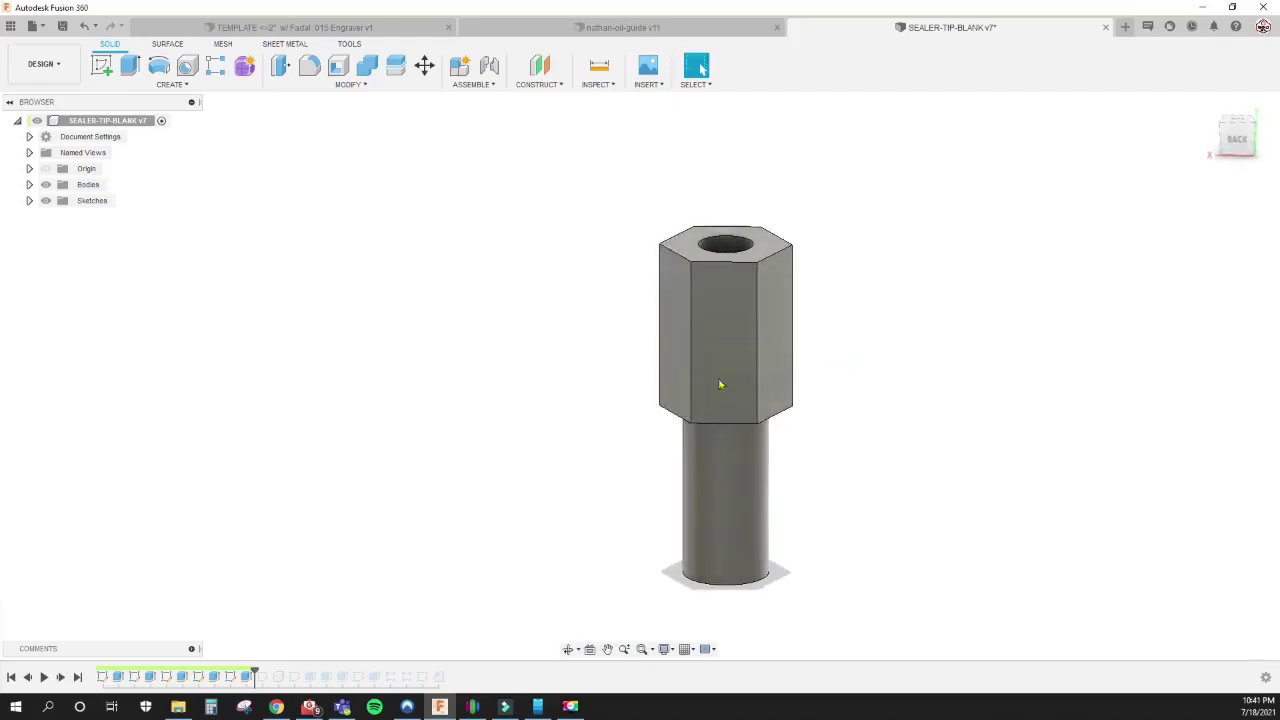
left_click_drag(254, 668, 318, 670)
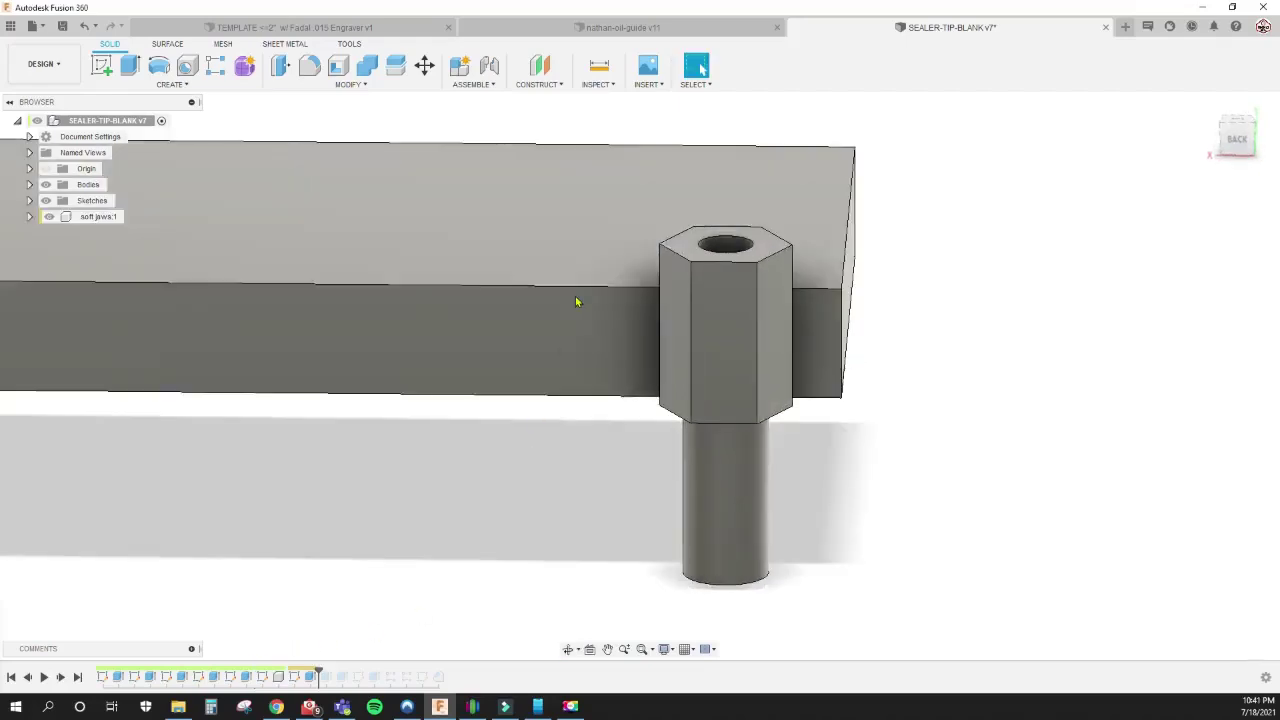
Step: Edit Sketch1's jaw outline (0.25, 0.063, 1.00 dimensions) and view it from TOP
double_click(295, 677)
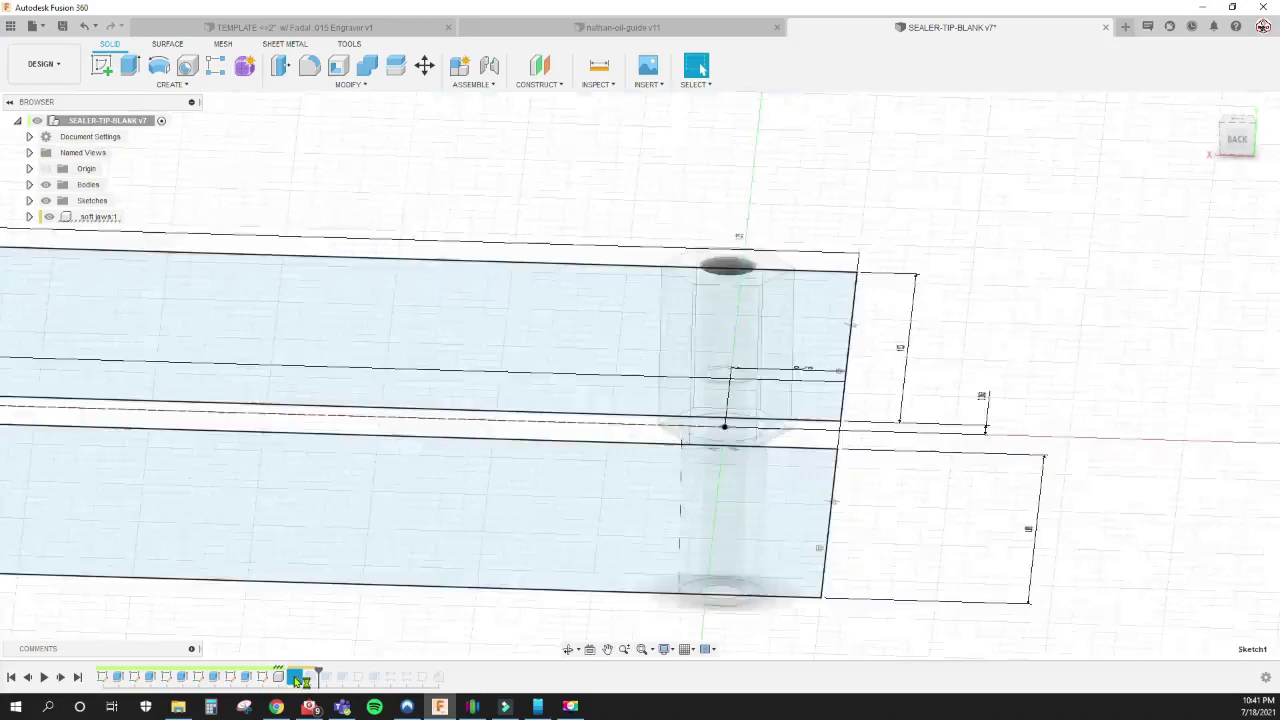
middle_click_drag(613, 294, 366, 203)
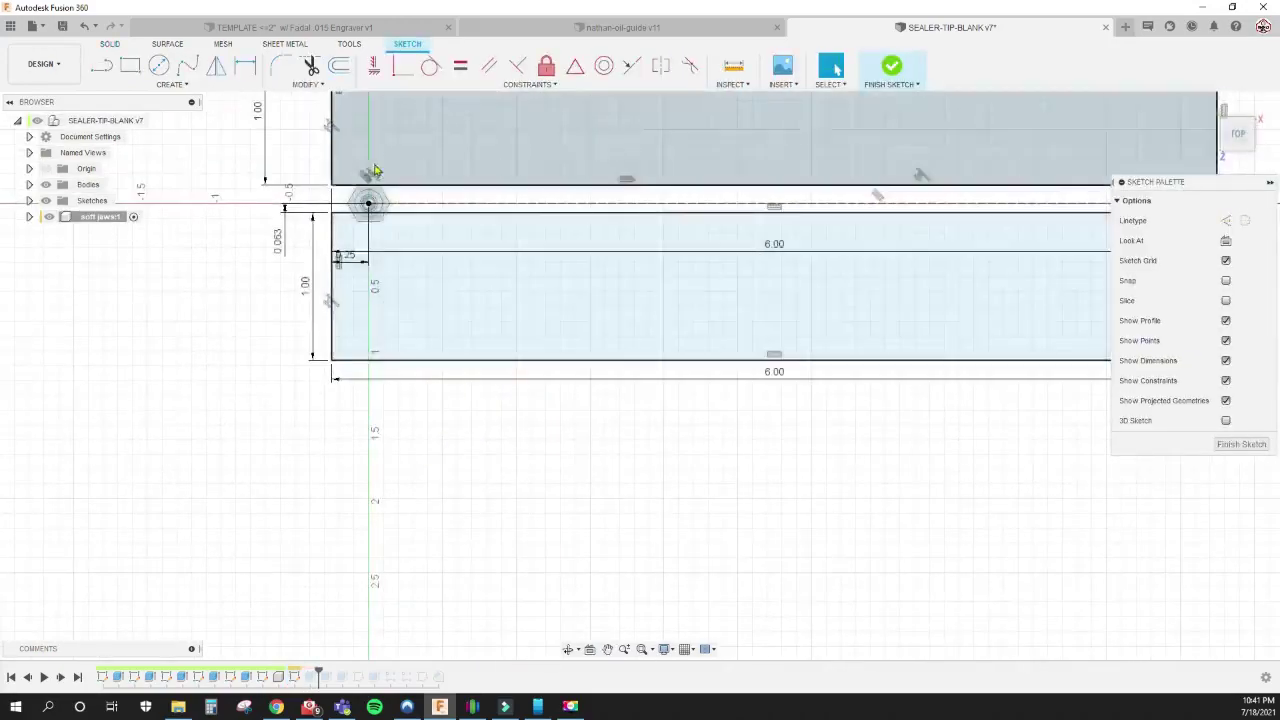
scroll(366, 254, "up", 3)
mouse_move(366, 254)
middle_mouse_down("shift")
mouse_move(366, 331)
mouse_move(380, 107)
mouse_move(371, 143)
mouse_move(414, 249)
mouse_move(405, 230)
mouse_move(394, 243)
mouse_move(406, 280)
mouse_move(433, 285)
mouse_move(320, 357)
middle_mouse_up("shift")
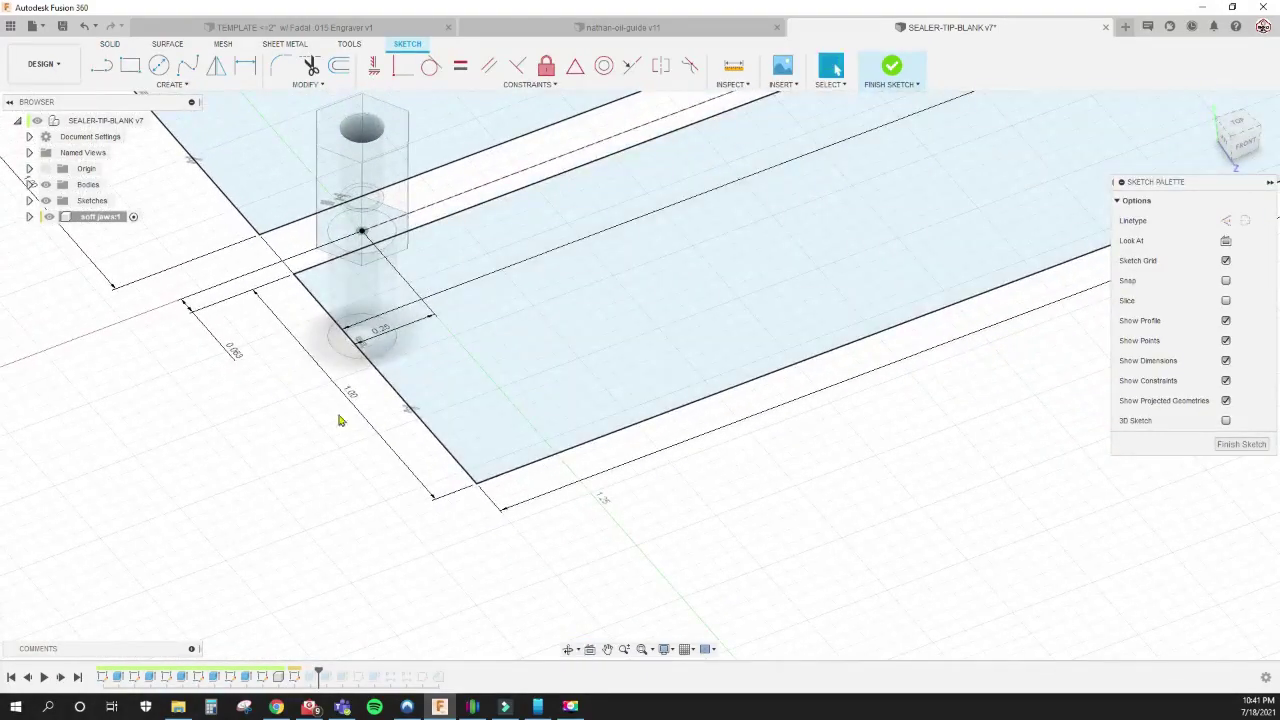
left_click(1241, 114)
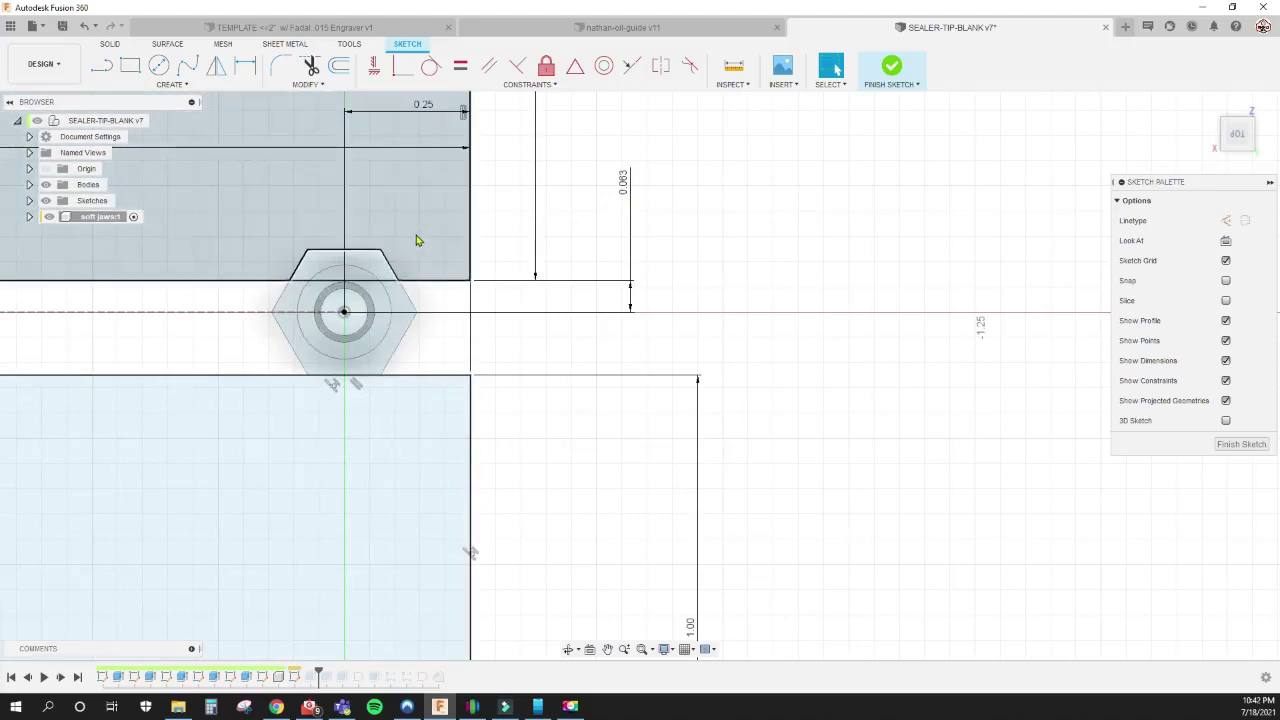
Step: Re-apply the -0.25 in extrude on the upper sketch profile with bodies hidden
left_click(416, 240)
key("e")
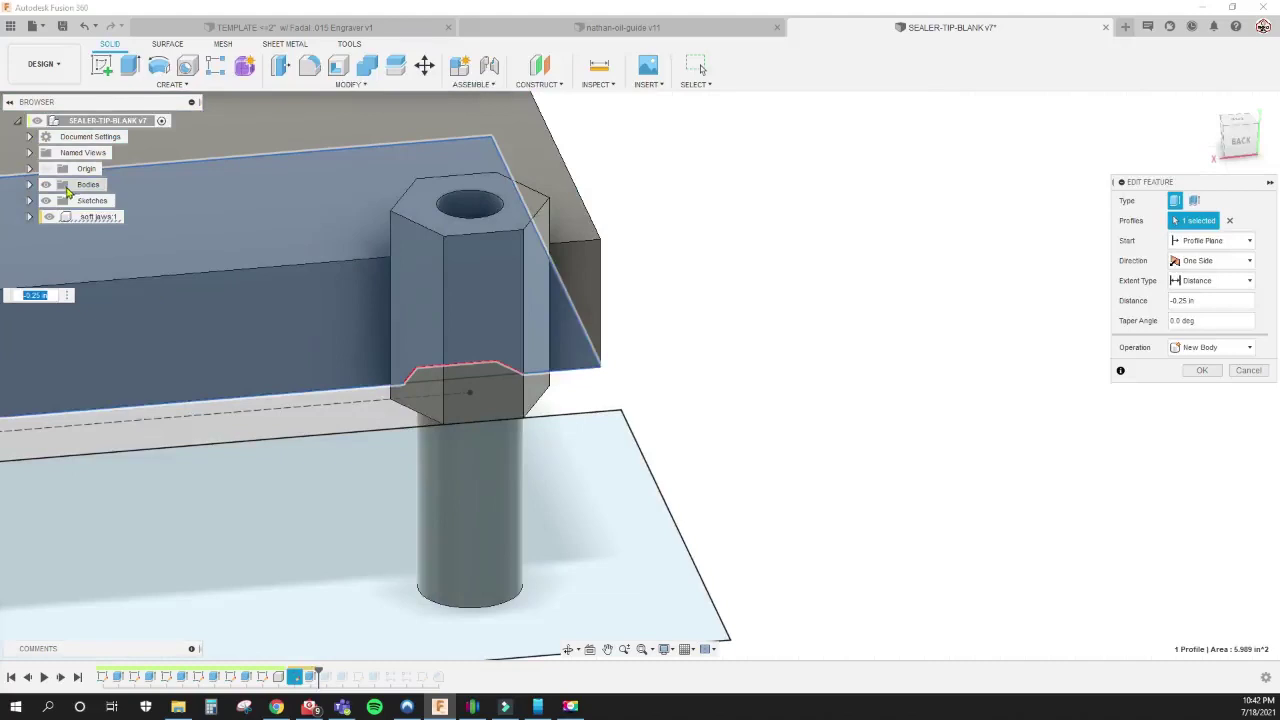
left_click(45, 185)
middle_click_drag(451, 366, 362, 360, "shift")
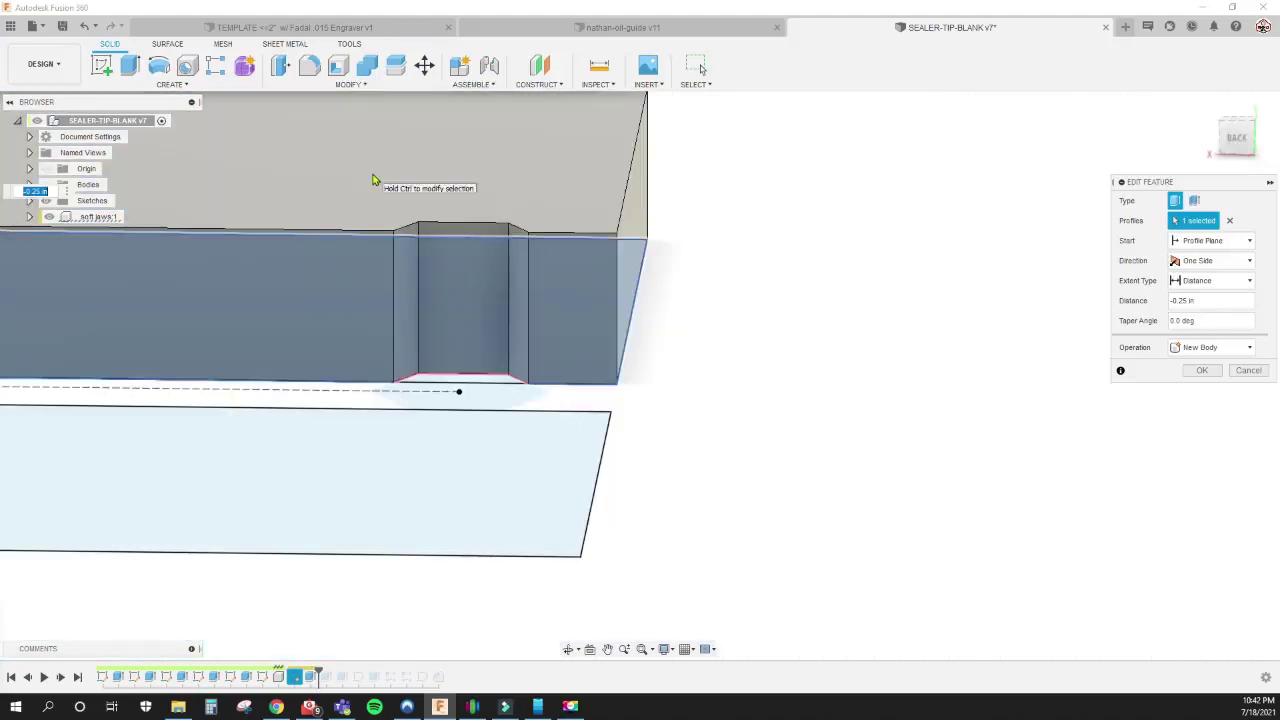
left_click(1202, 370)
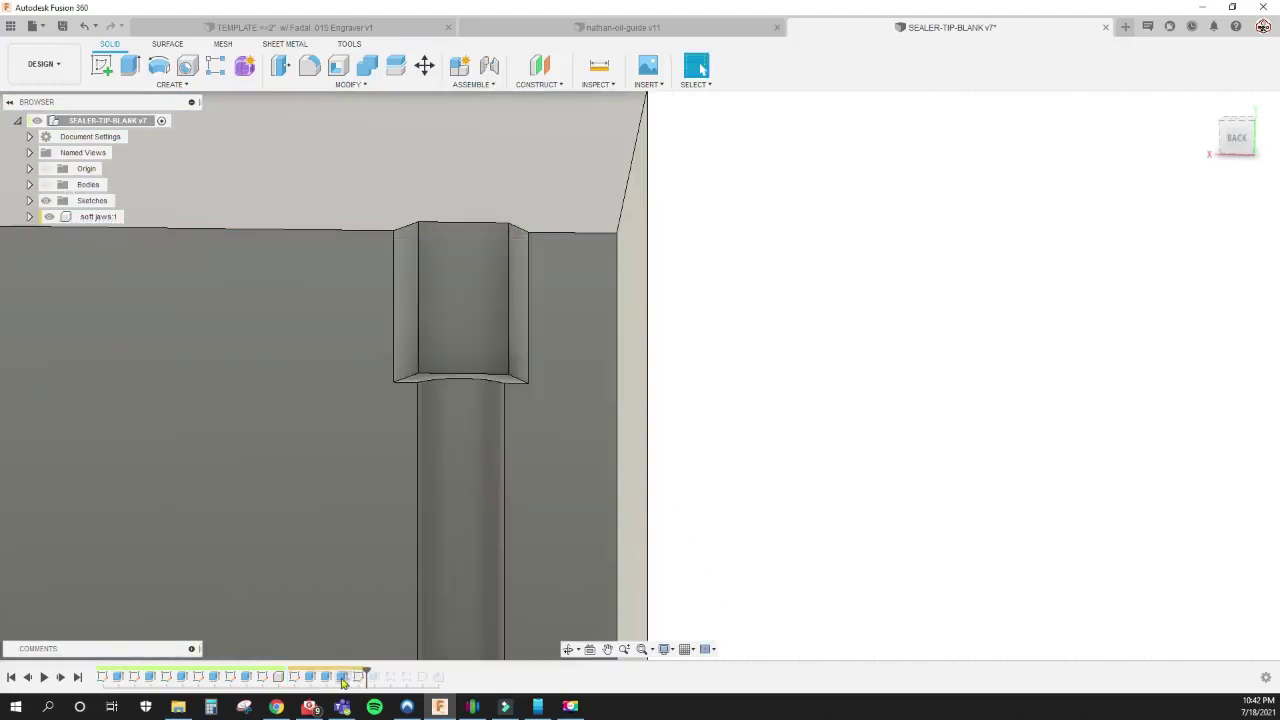
Step: Re-apply the 0.70 in Join extrude of 3 profiles, then advance to the corner relief cut
double_click(357, 677)
middle_click_drag(490, 428, 742, 393, "shift")
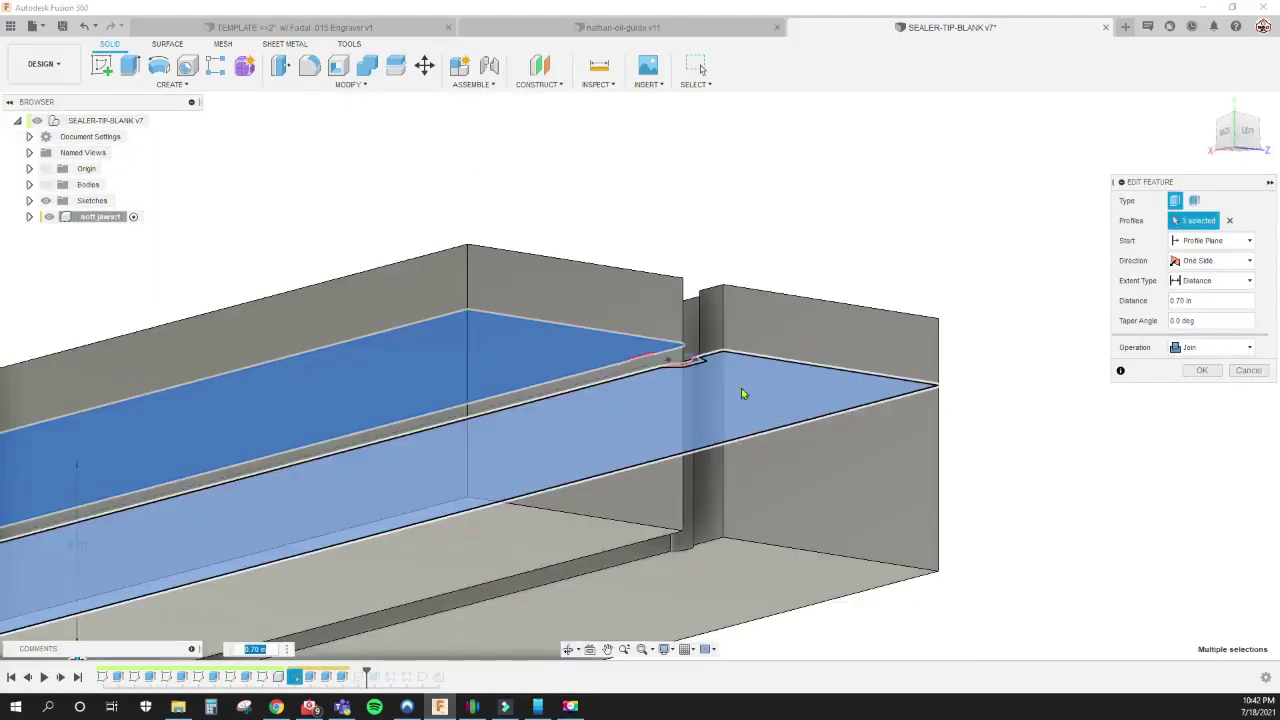
scroll(645, 385, "up", 5)
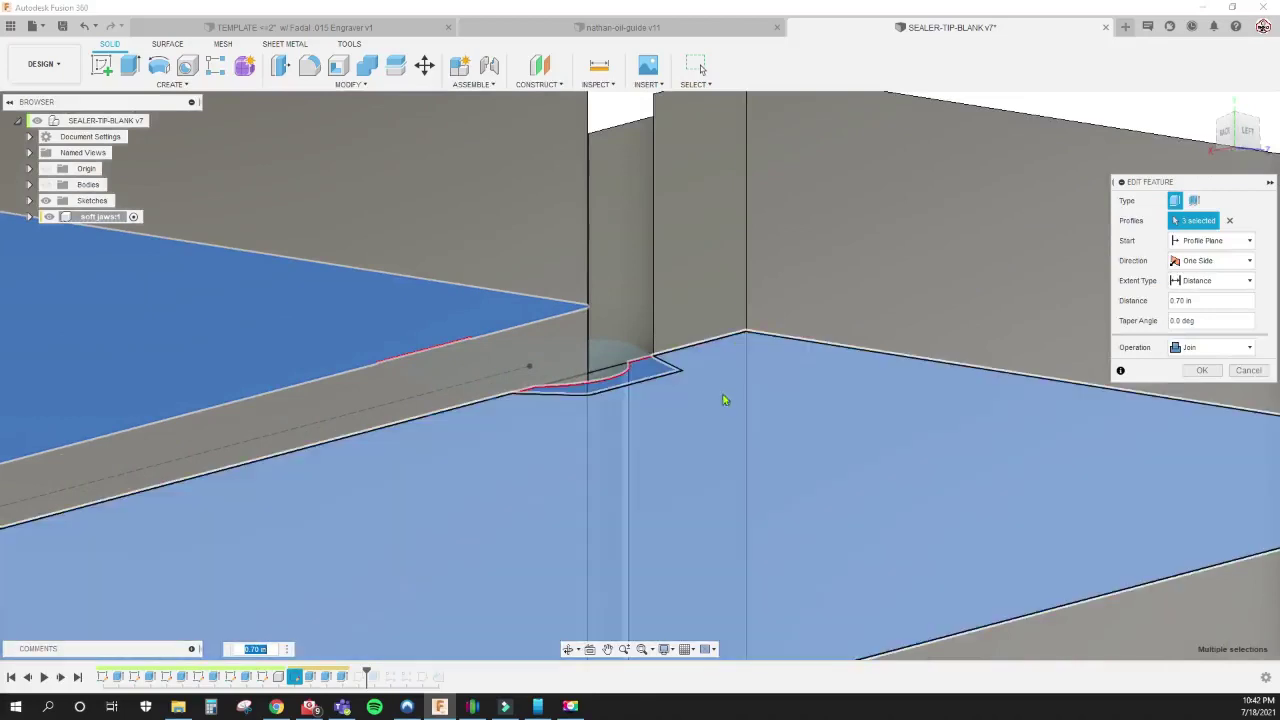
middle_click_drag(718, 432, 694, 400, "shift")
left_click(1201, 370)
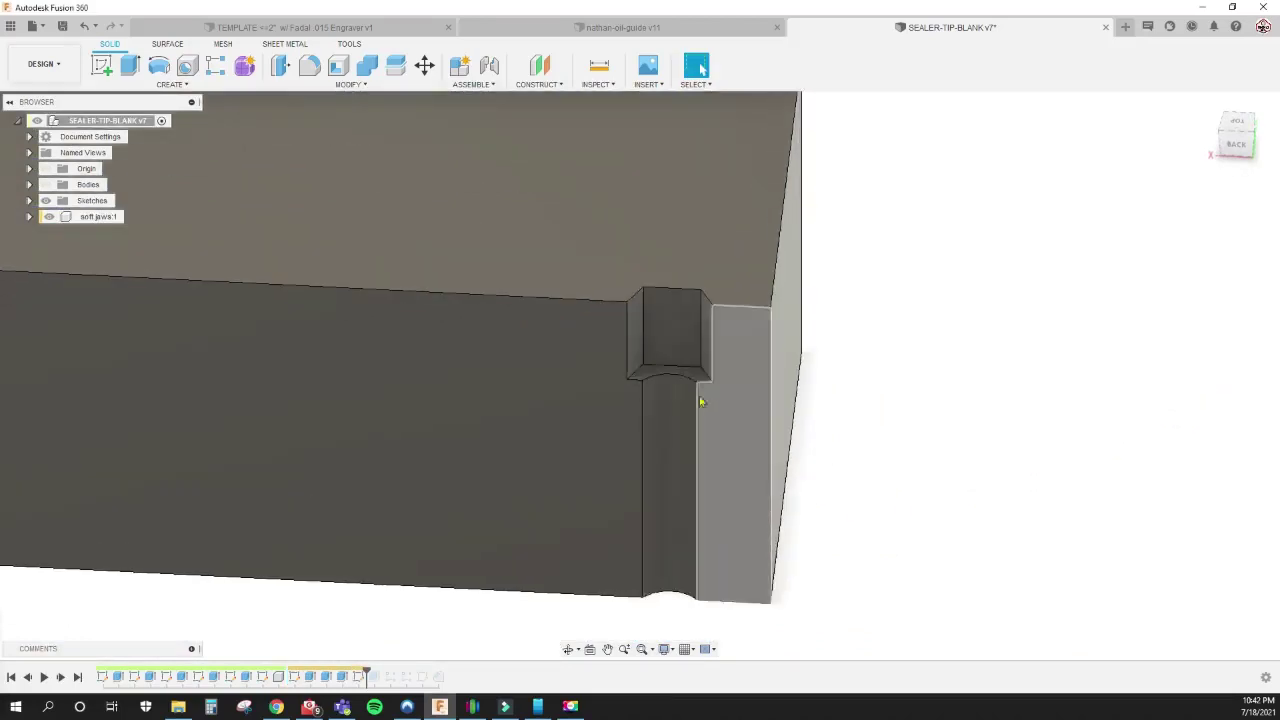
left_click_drag(365, 670, 382, 670)
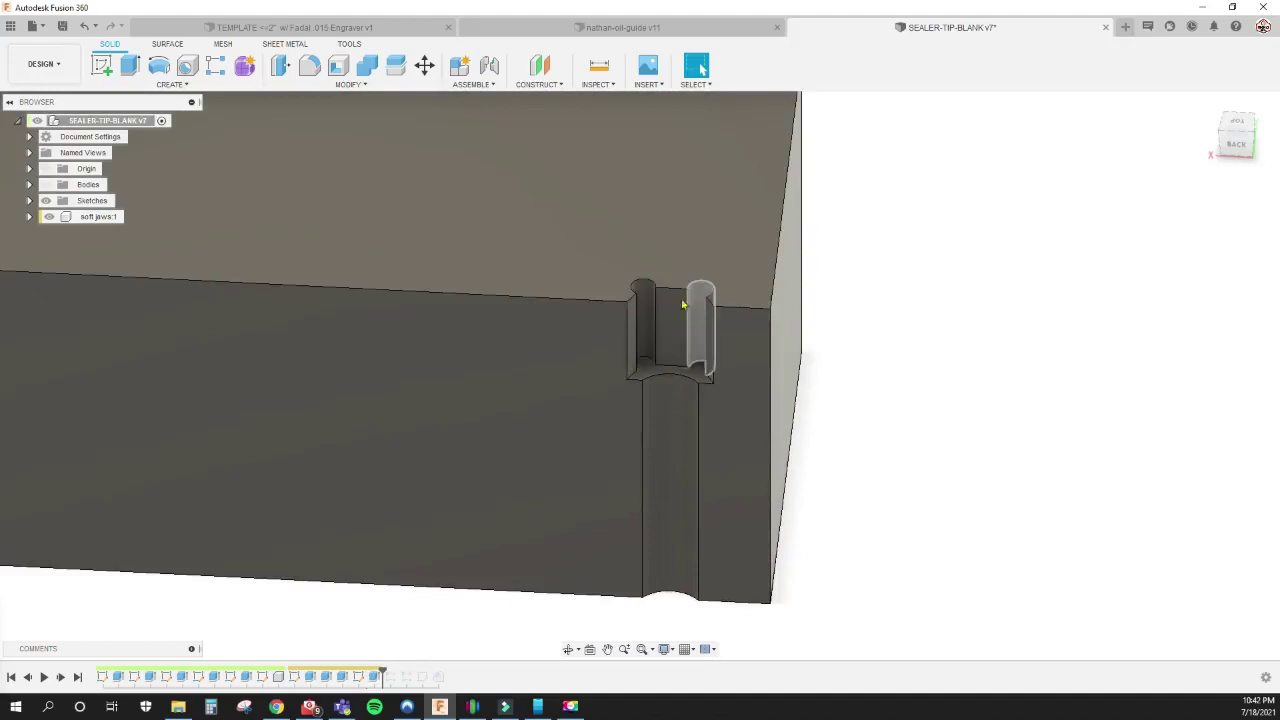
Step: Review the Ø0.063 relief circles sketch and edit the cut of both circles to -0.25 in
double_click(364, 678)
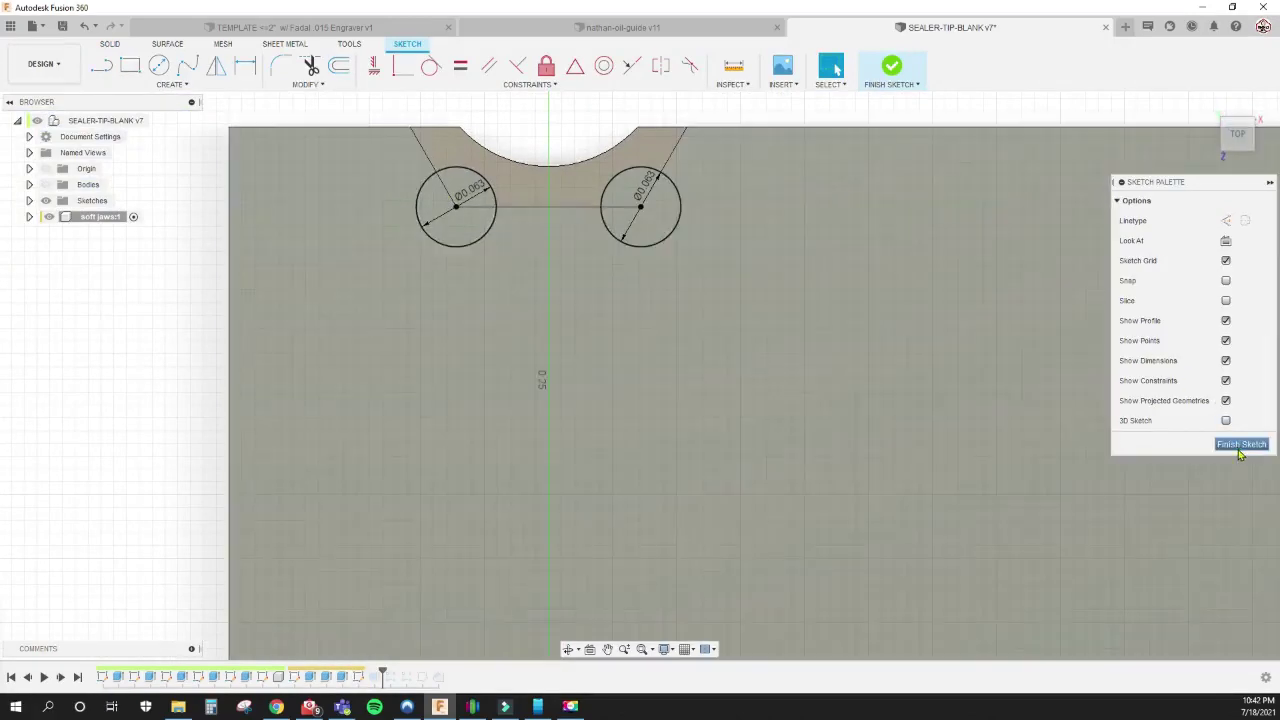
left_click(1240, 446)
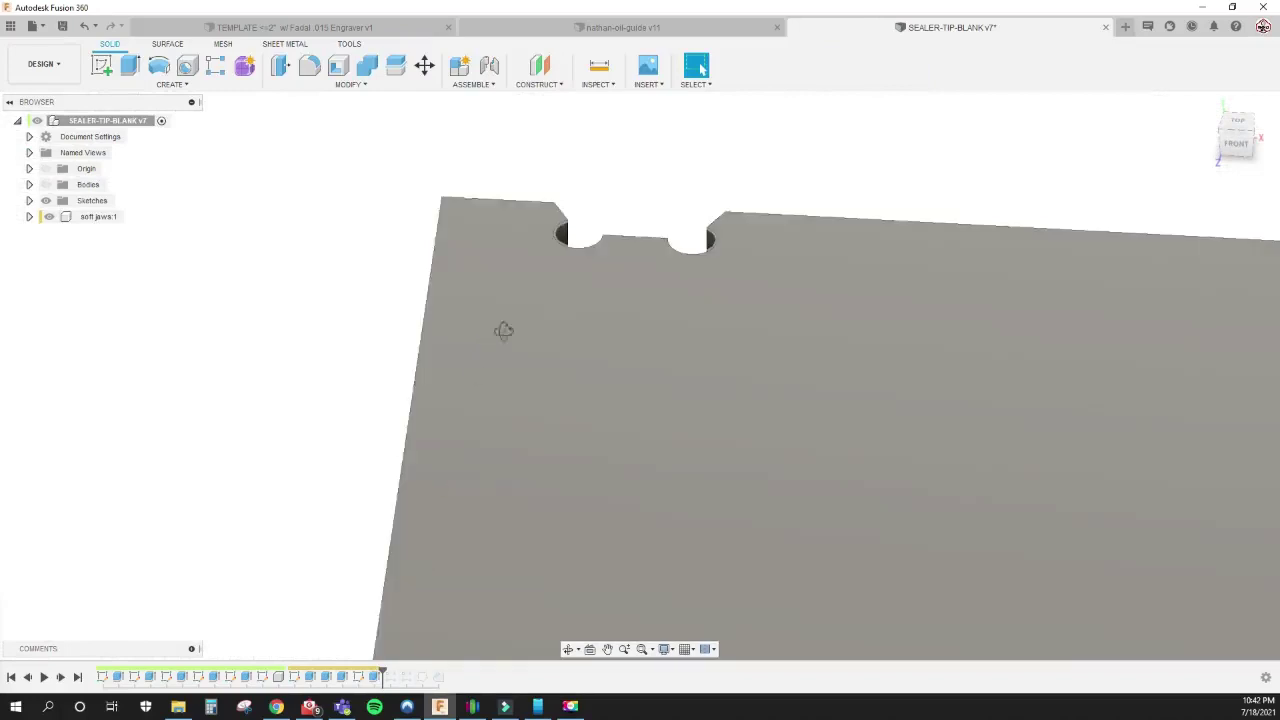
mouse_move(503, 331)
middle_mouse_down("shift")
mouse_move(688, 305)
mouse_move(620, 569)
middle_mouse_up("shift")
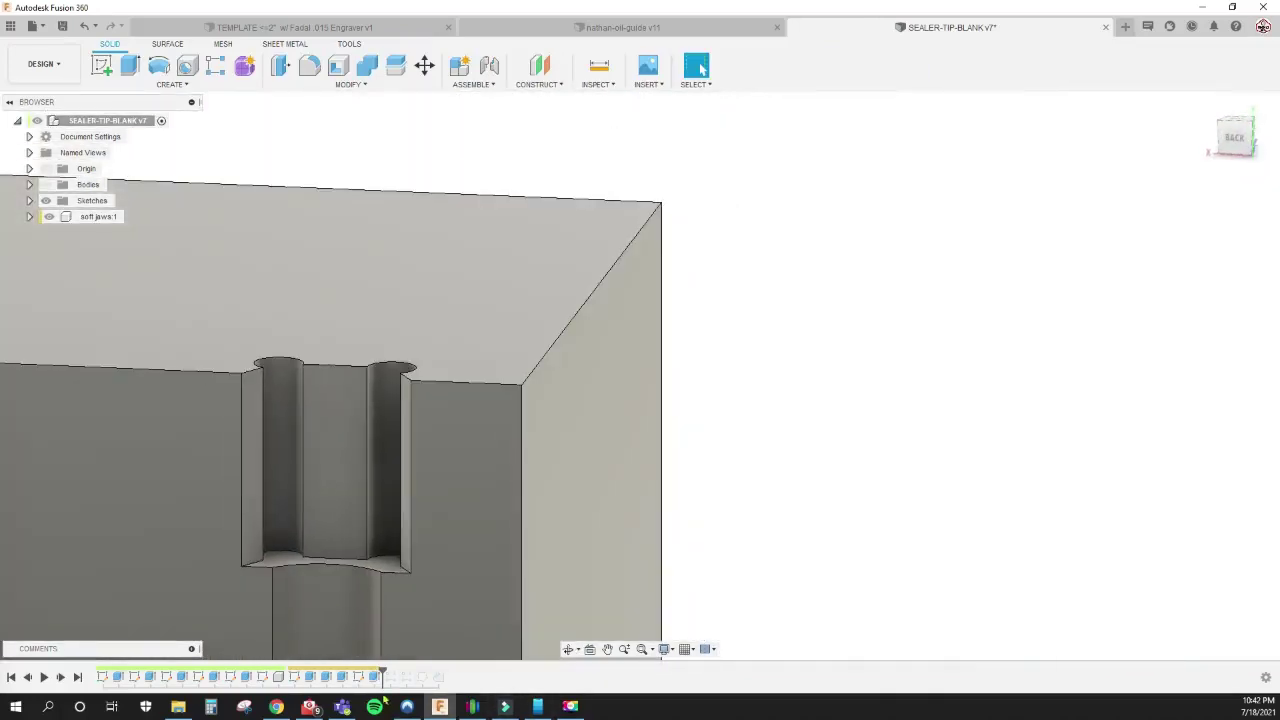
key("e")
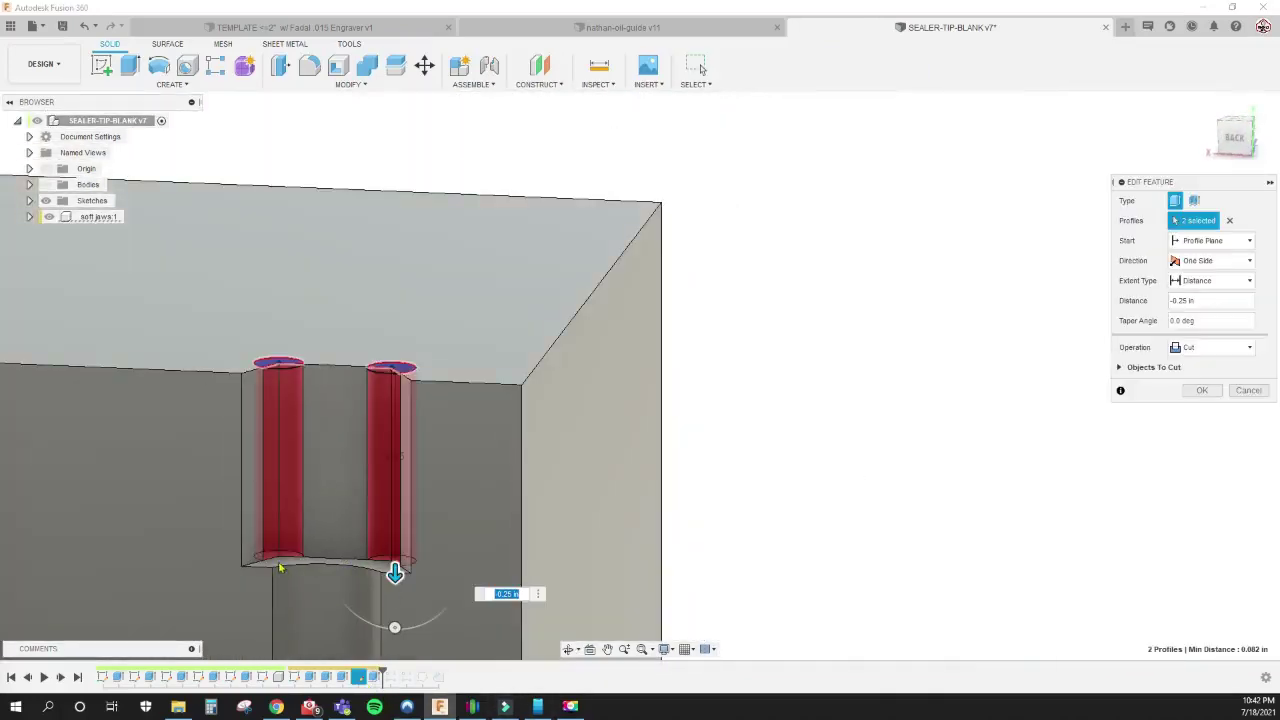
Step: Apply the relief cut and confirm the hex pocket pattern of 12 over 5.50 in
left_click(1205, 391)
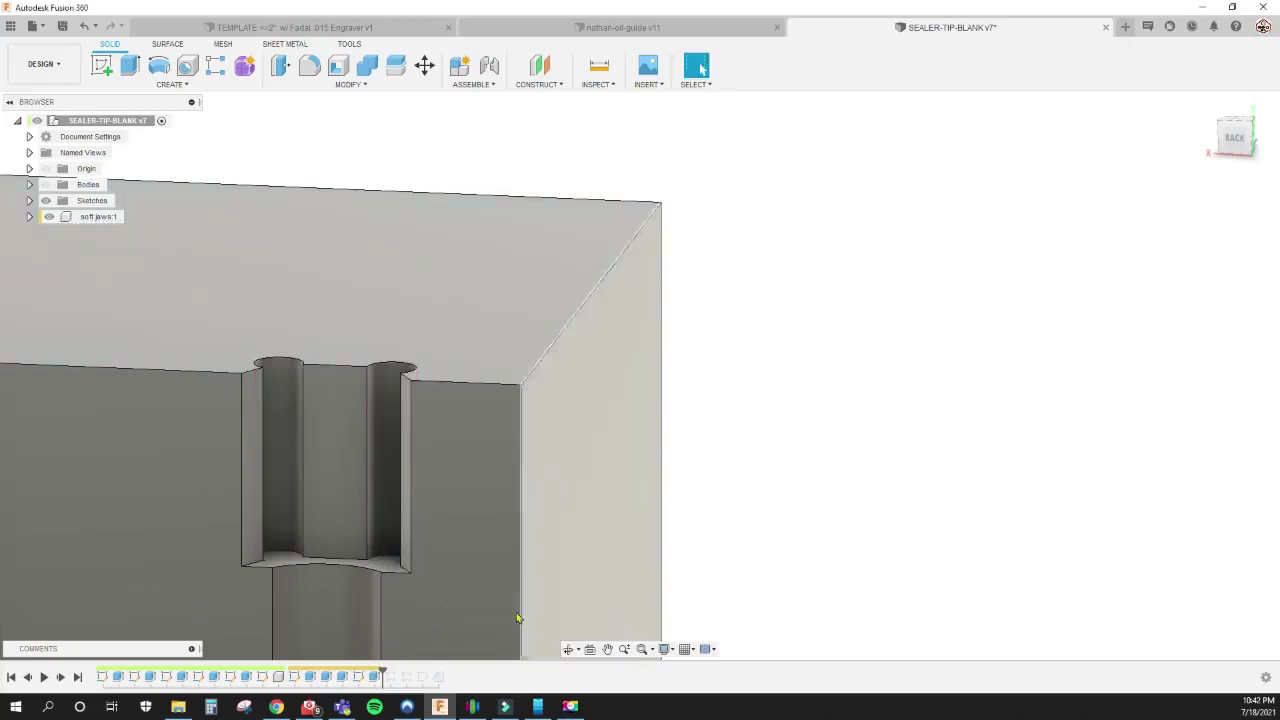
left_click_drag(386, 671, 397, 671)
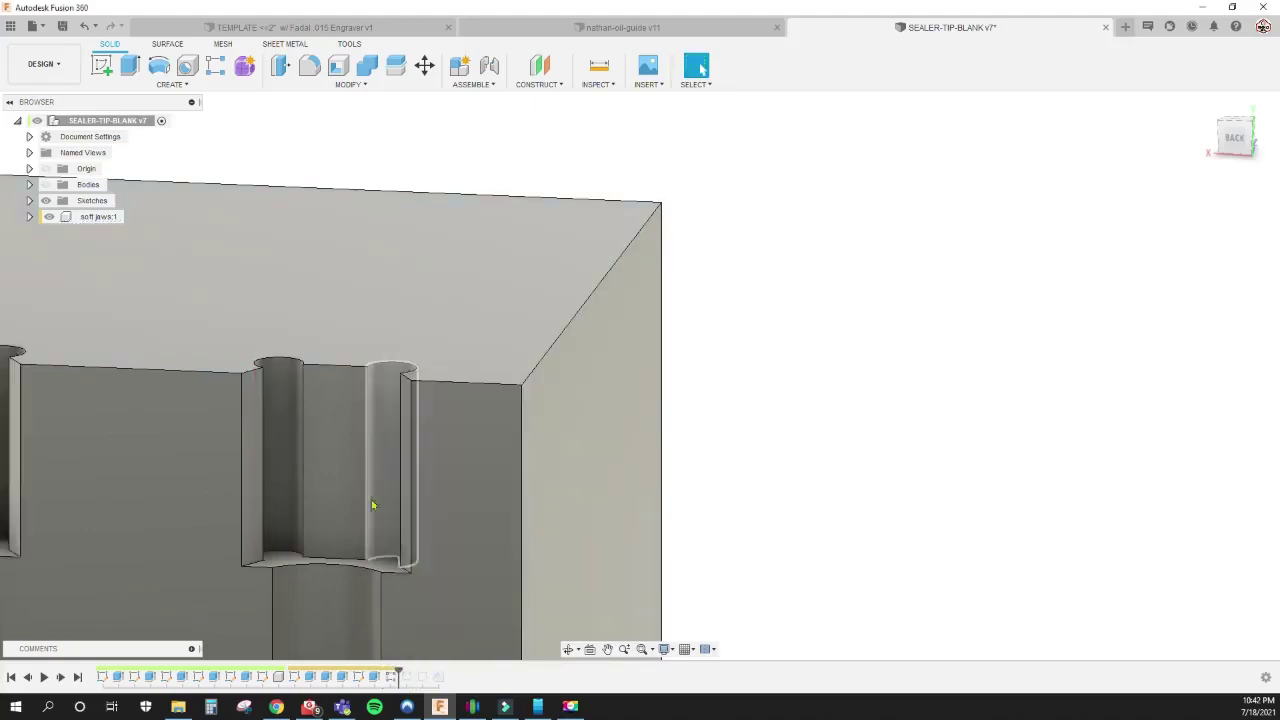
scroll(632, 573, "down", 3)
scroll(632, 573, "up", 2)
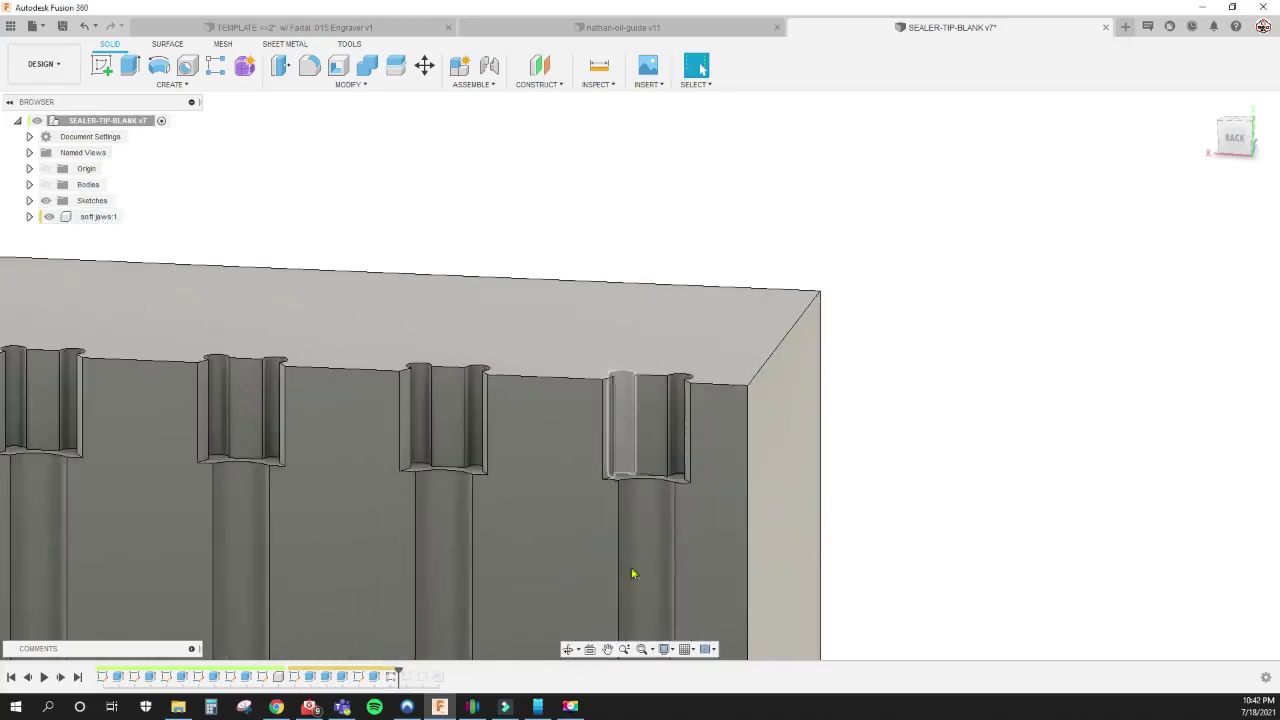
double_click(390, 676)
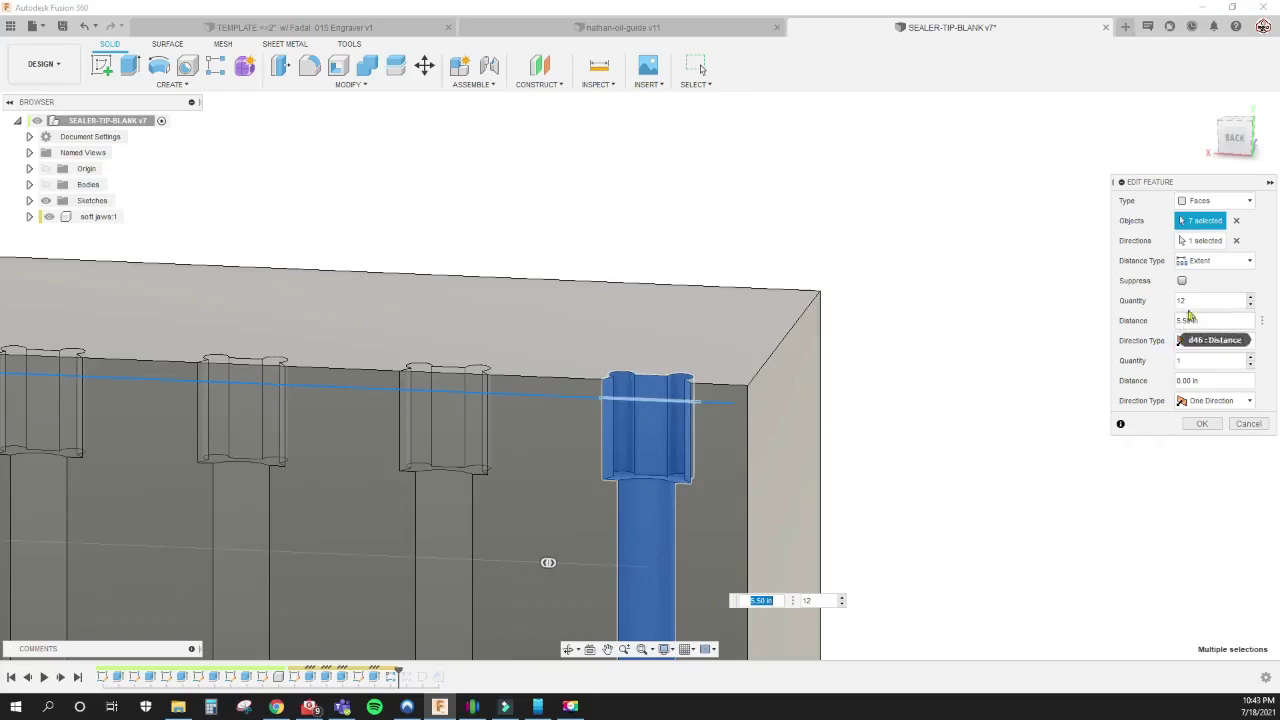
left_click(1212, 427)
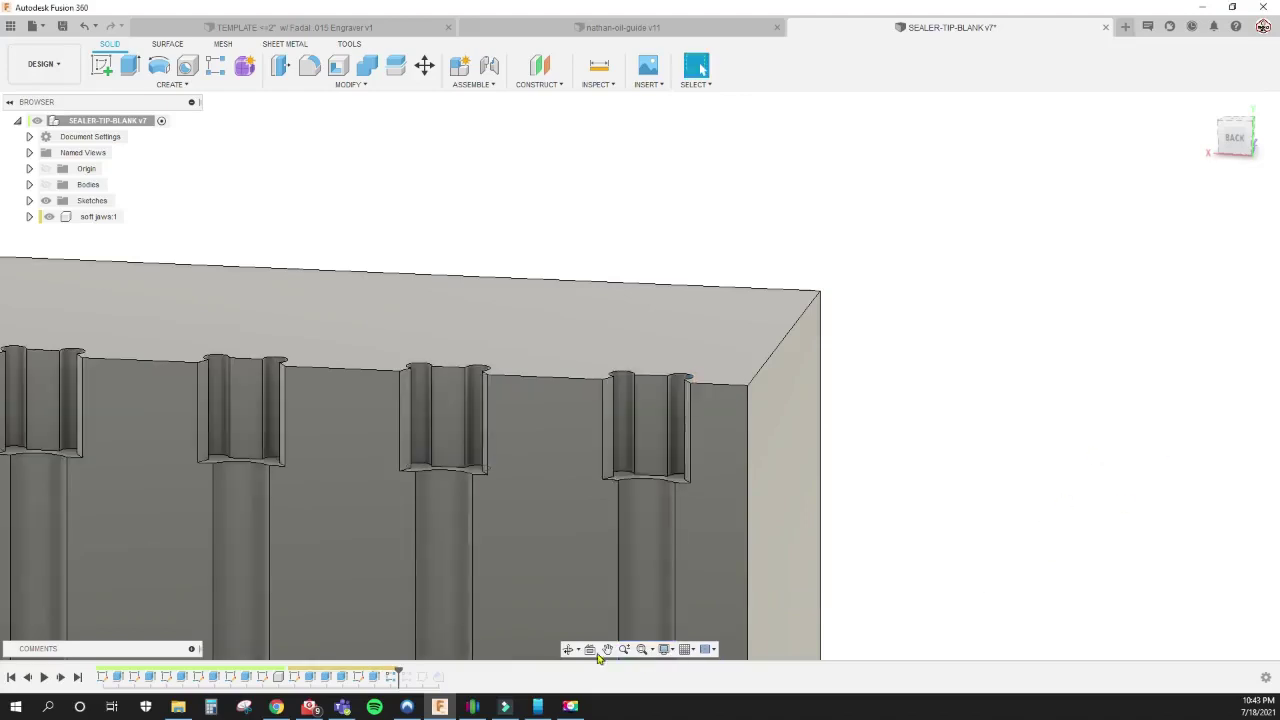
Step: Review the sealer tip body pattern of 12 across -5.5 in without changes
left_click_drag(399, 672, 414, 672)
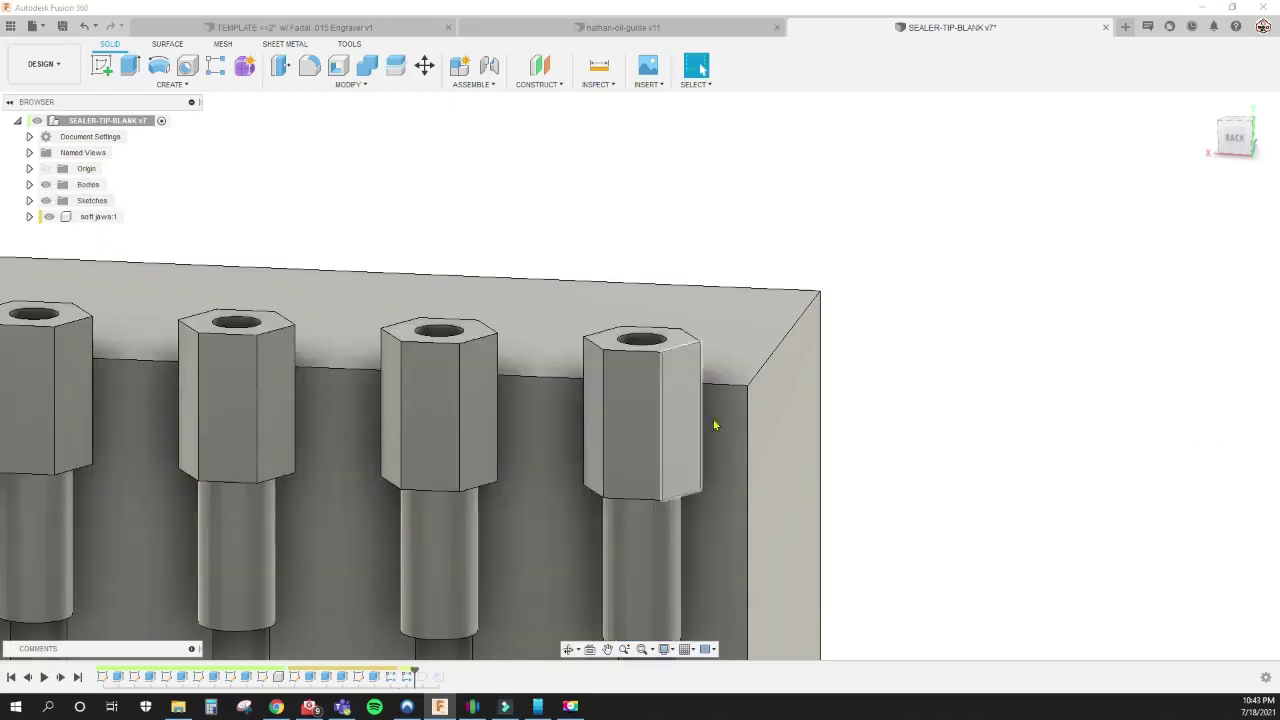
double_click(403, 678)
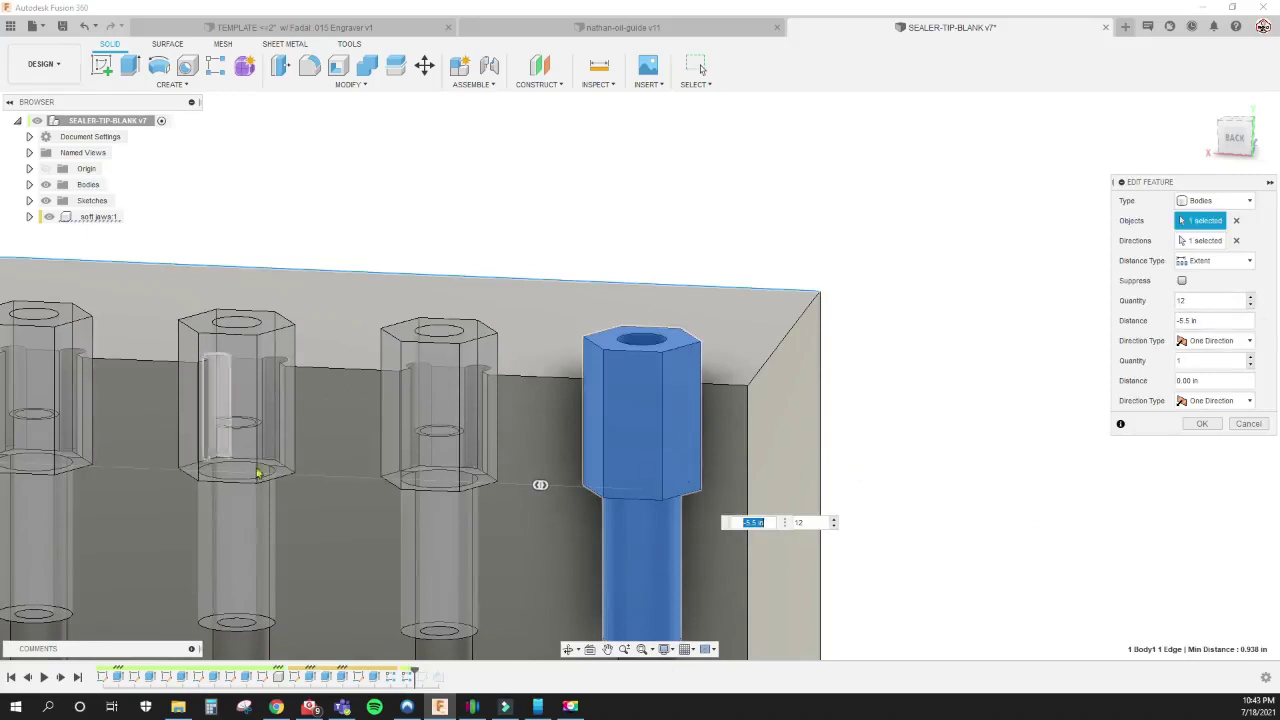
key("Escape")
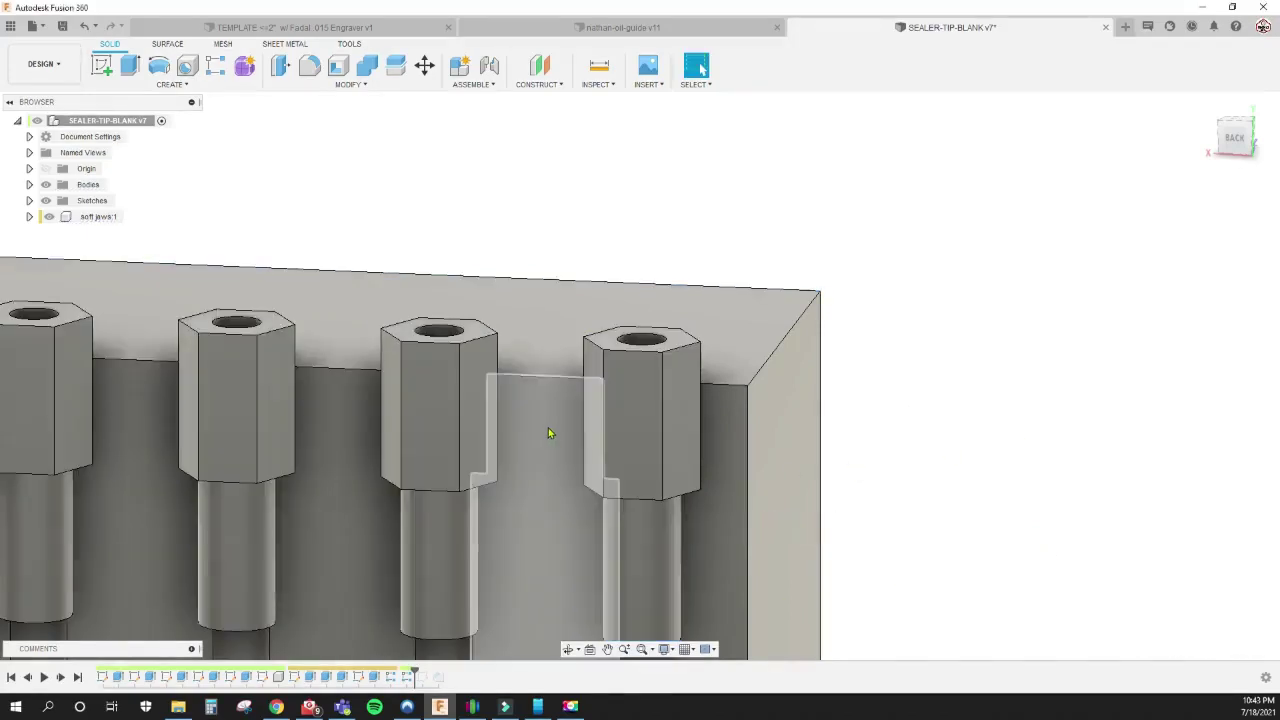
Step: Select Chamfer2 and hide the sealer tip bodies
left_click(440, 676)
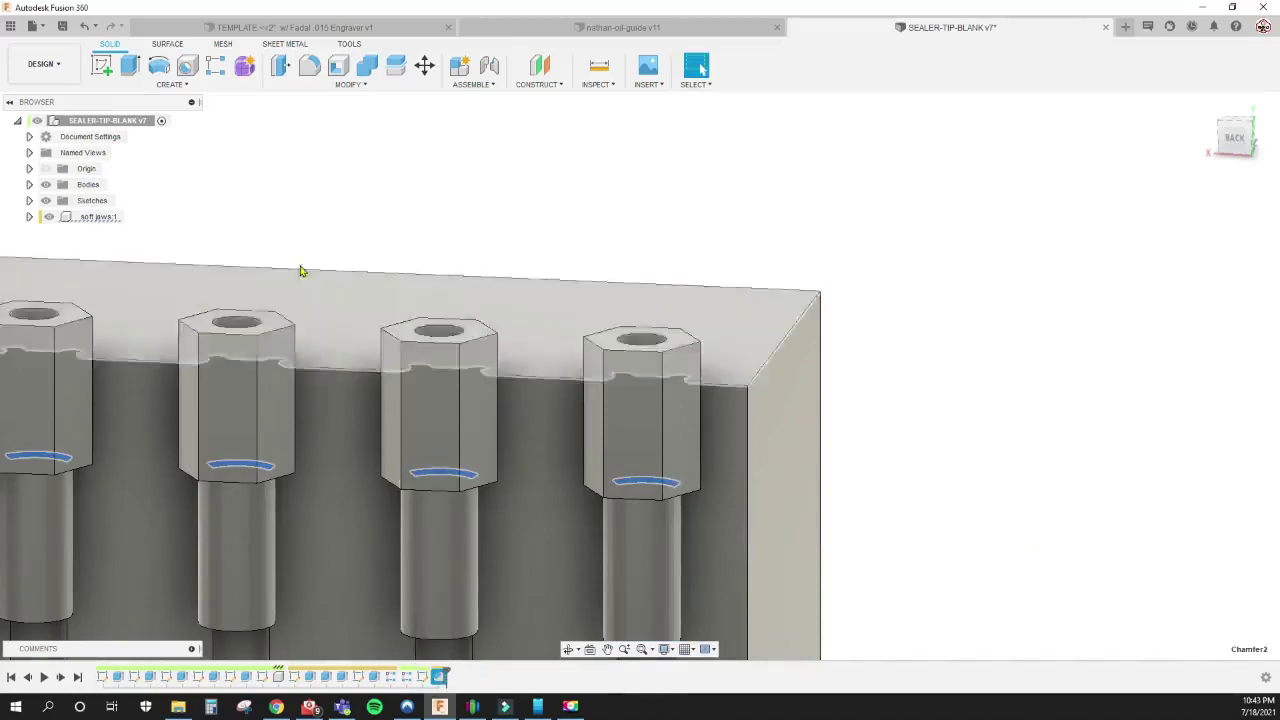
left_click(45, 185)
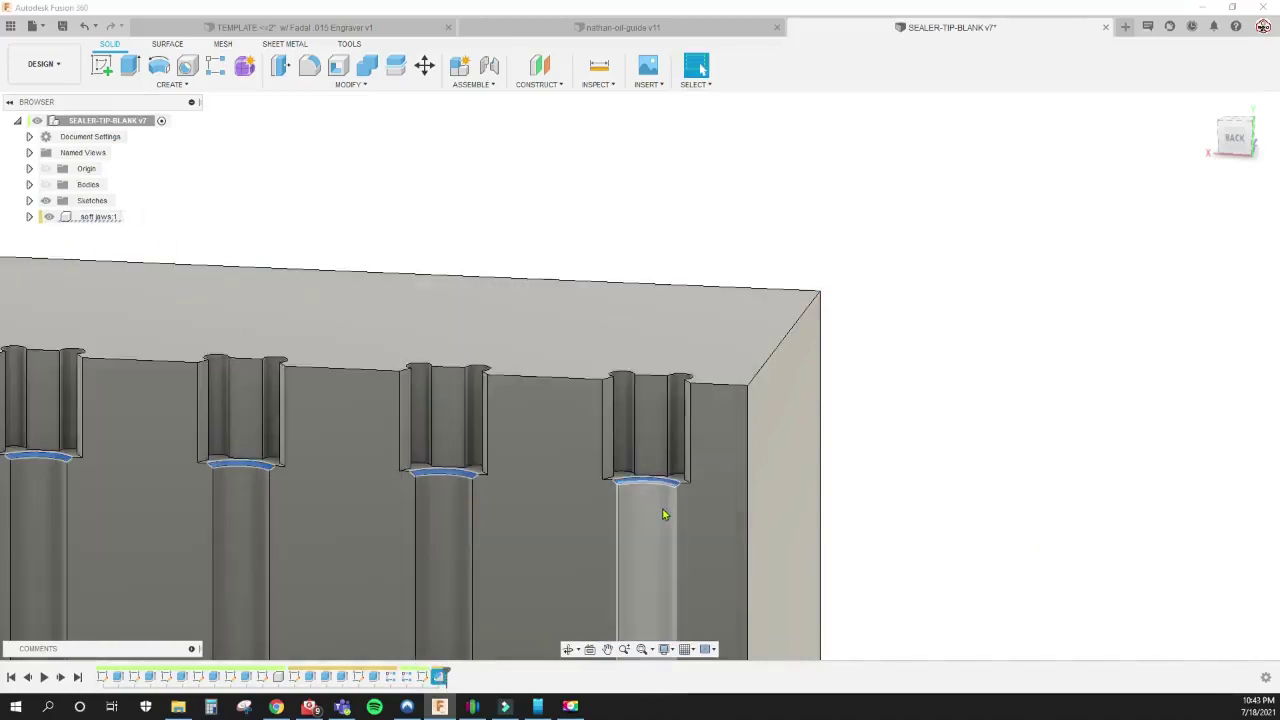
scroll(643, 500, "up", 2)
scroll(645, 490, "up", 2)
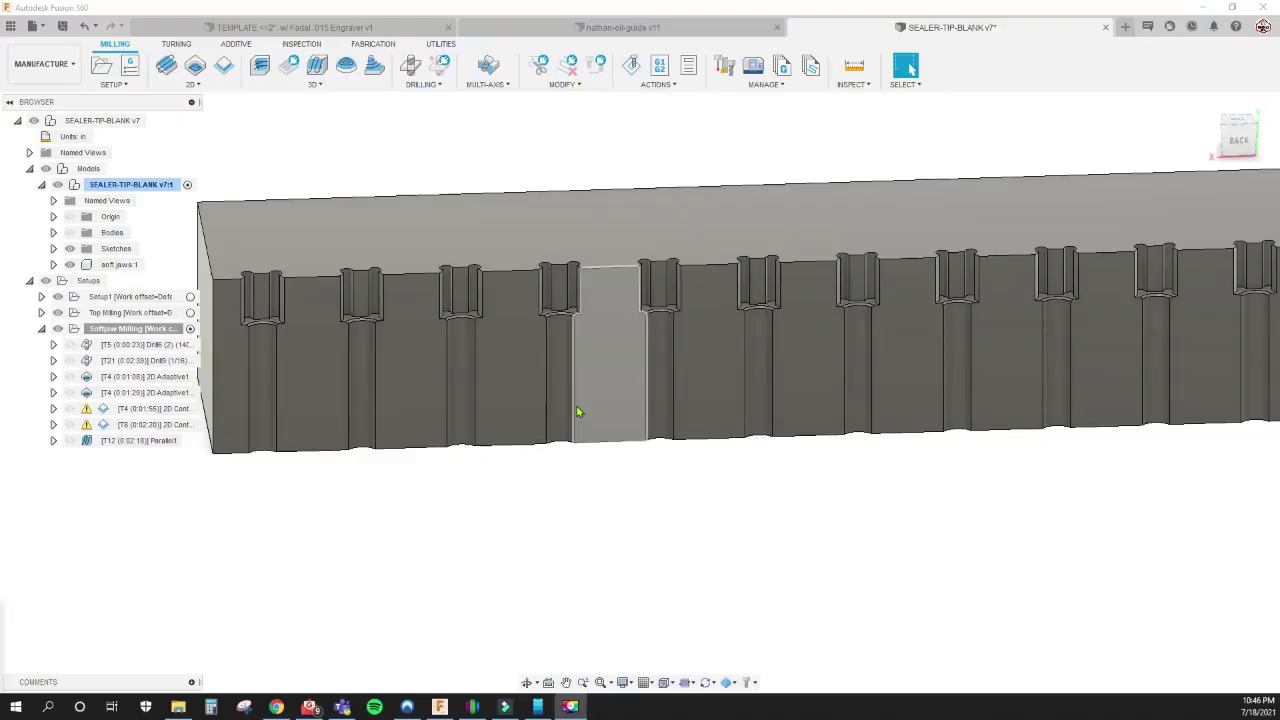
Step: In Manufacture, open Softjaw Milling's Drill6 (2) spot drill operation for editing
left_click(163, 346)
double_click(163, 346)
scroll(330, 300, "up", 5)
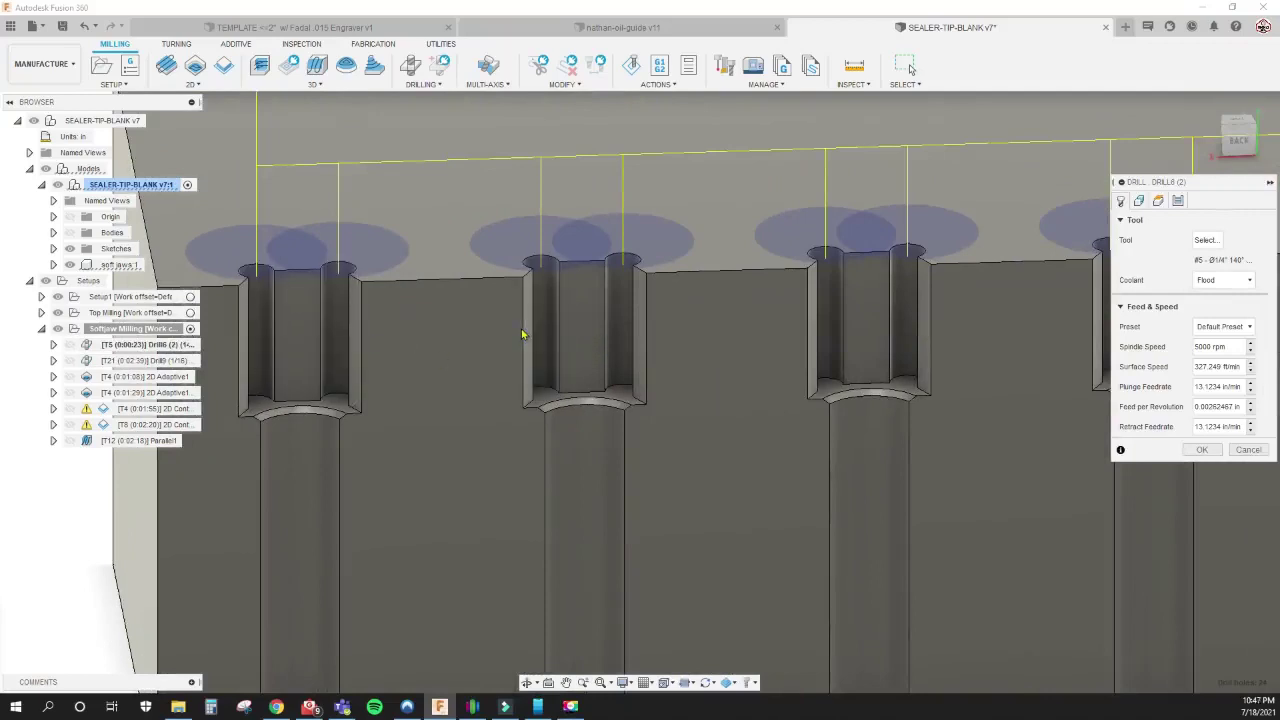
Step: Show Drill6 (2)'s Geometry tab to see the selected same-diameter hole faces
middle_click_drag(543, 286, 534, 277, "shift")
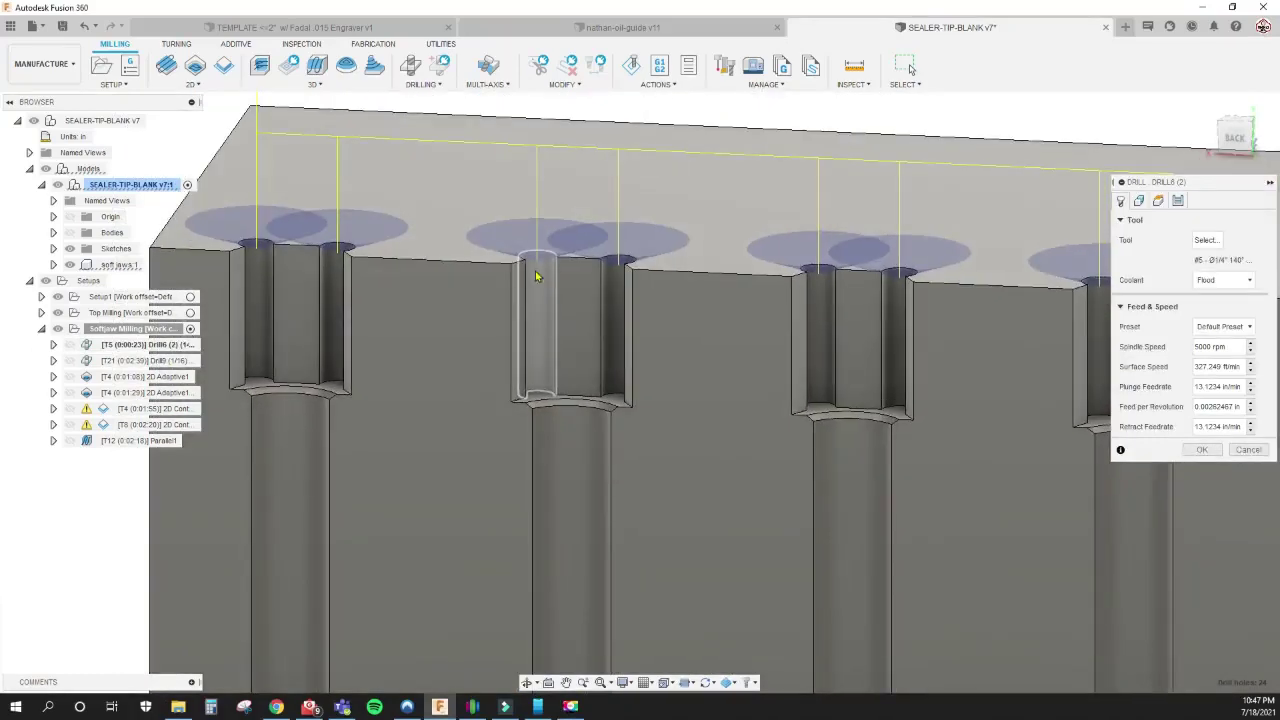
left_click(1138, 201)
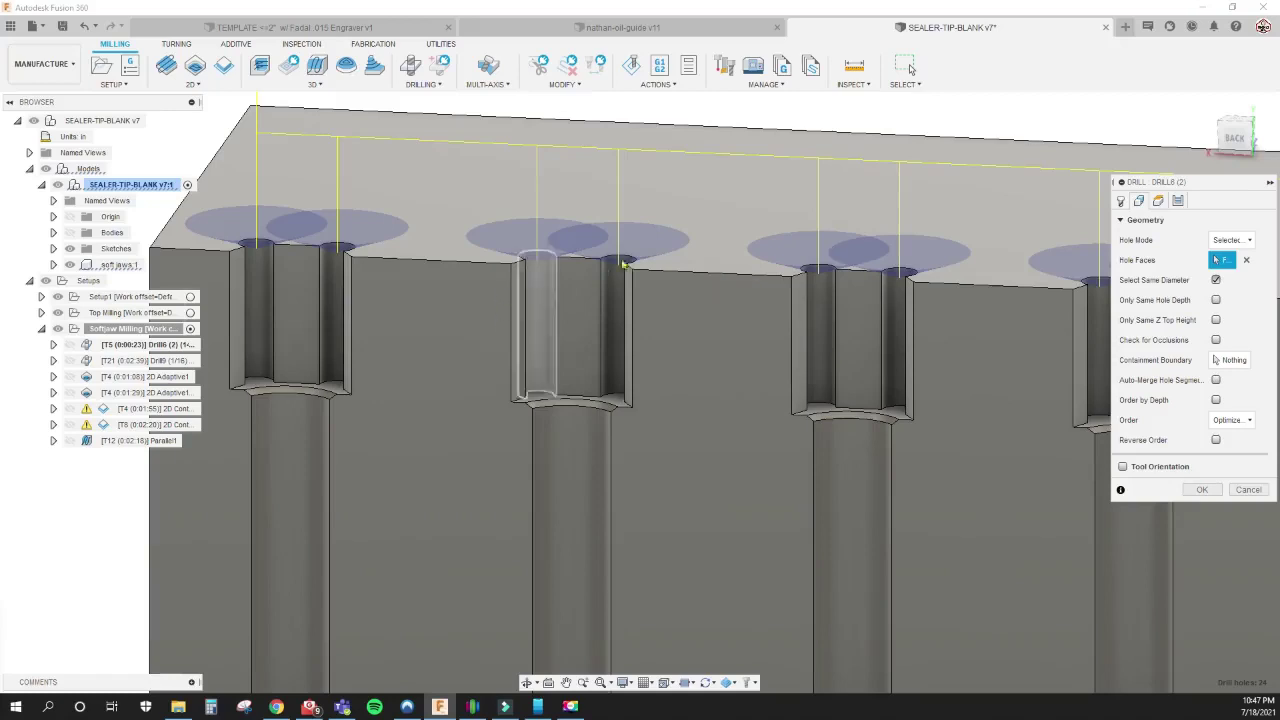
Step: Review the 1/16" drill operation's holes from the BACK view, then open 2D Adaptive1
double_click(165, 362)
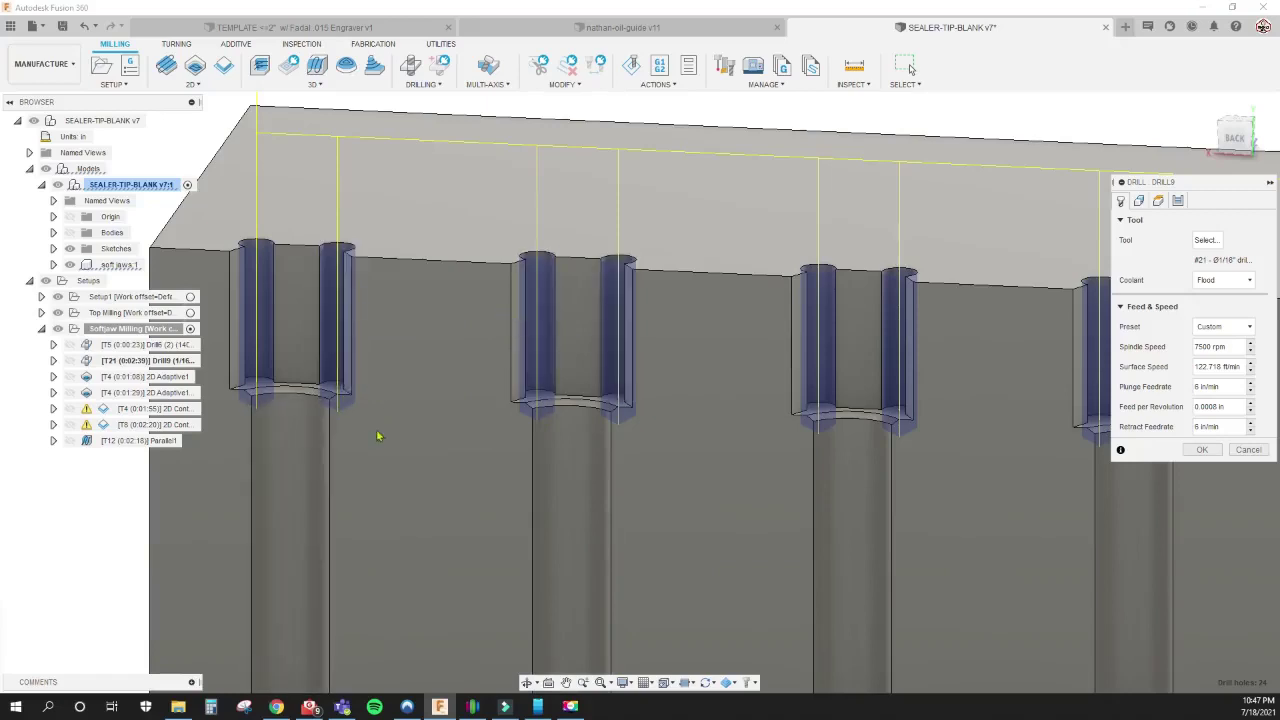
middle_click_drag(372, 448, 386, 408, "shift")
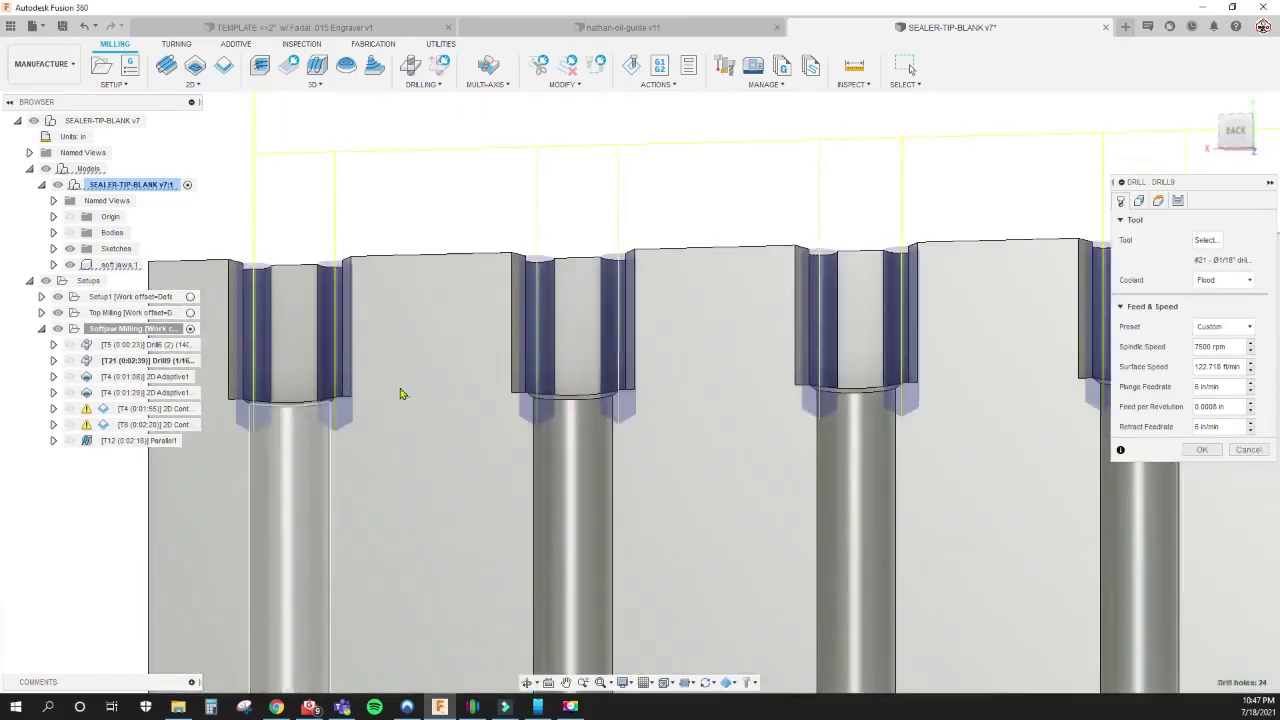
left_click(1236, 132)
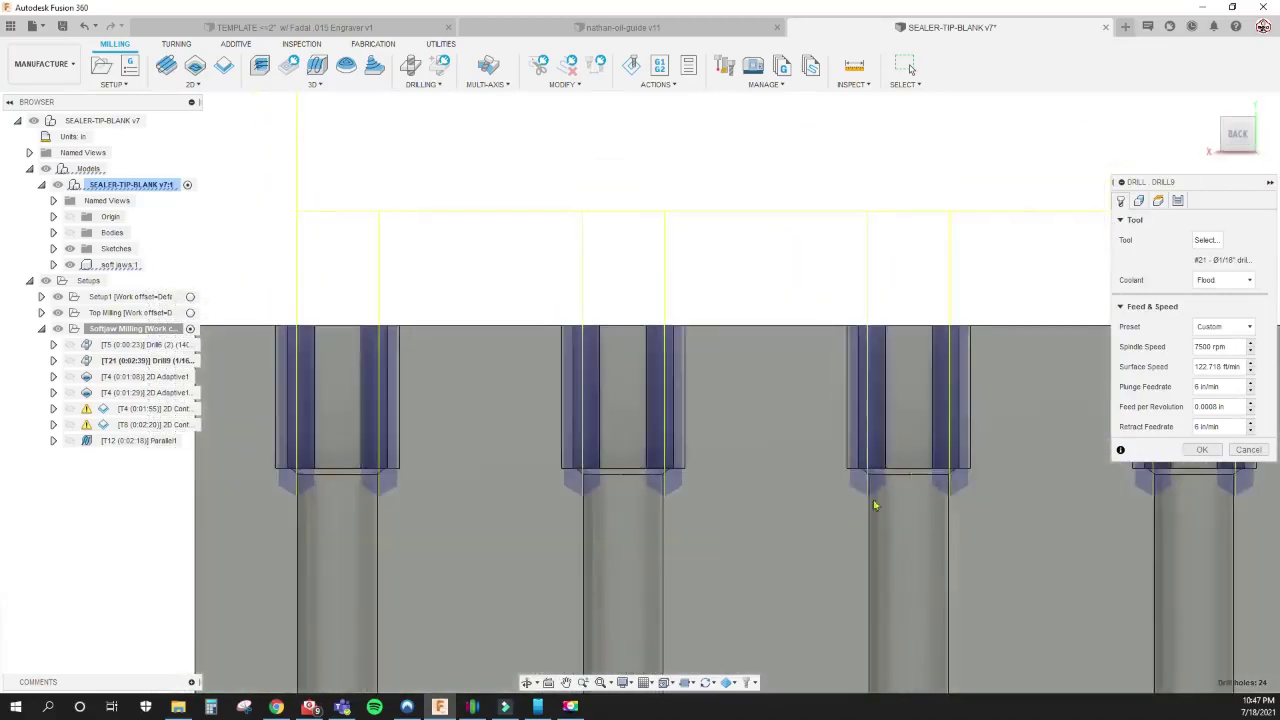
scroll(881, 479, "up", 3)
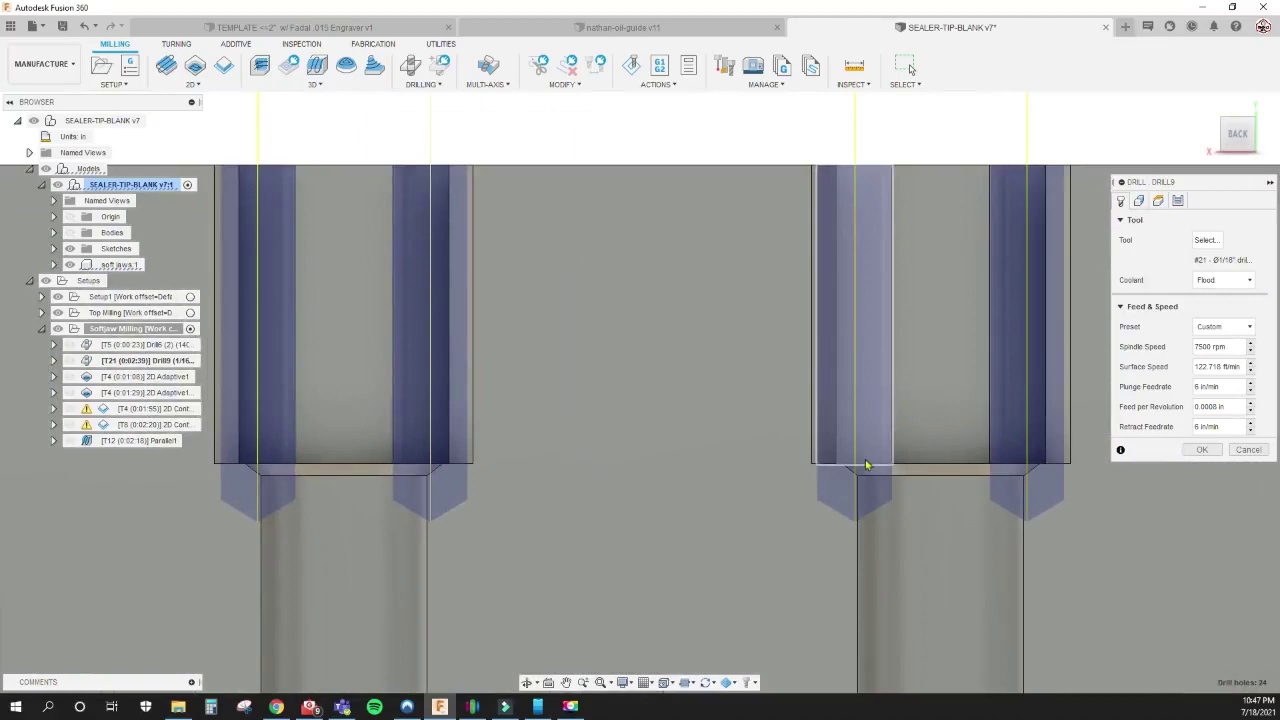
double_click(150, 376)
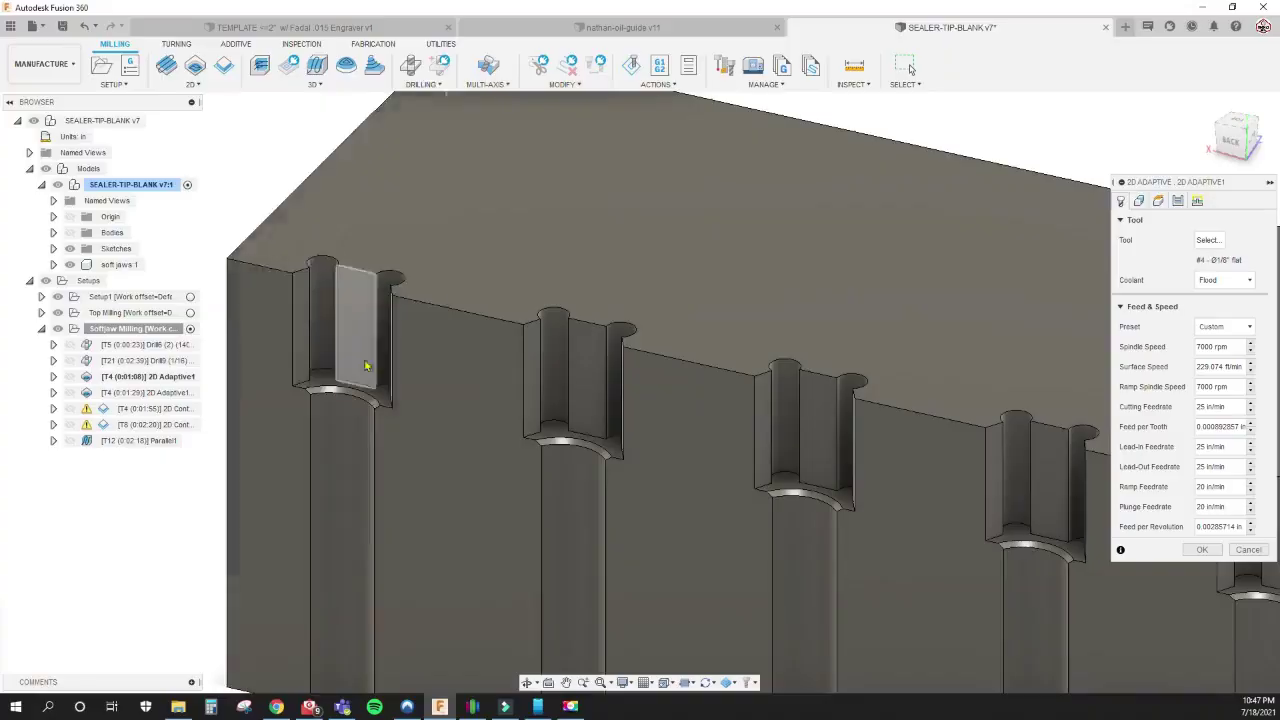
Step: Check the pocket selections of both 2D Adaptive operations, closing each without changes
left_click(1141, 205)
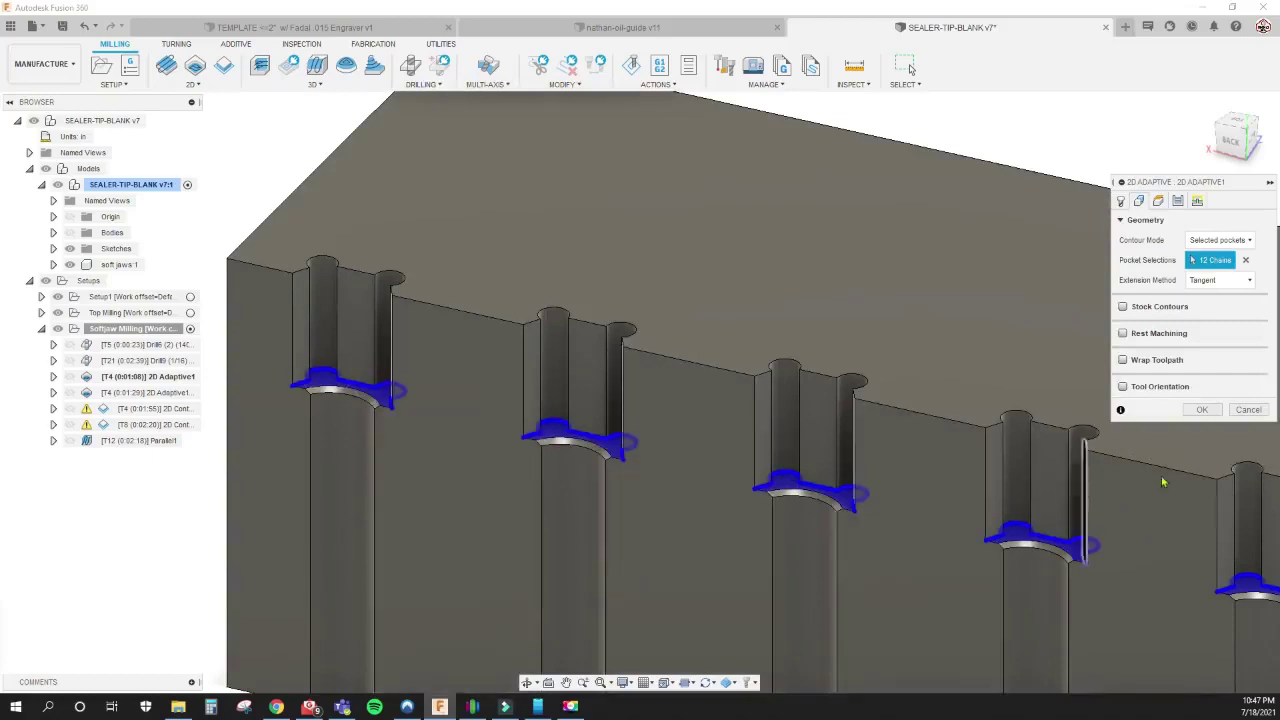
left_click(1248, 410)
double_click(150, 392)
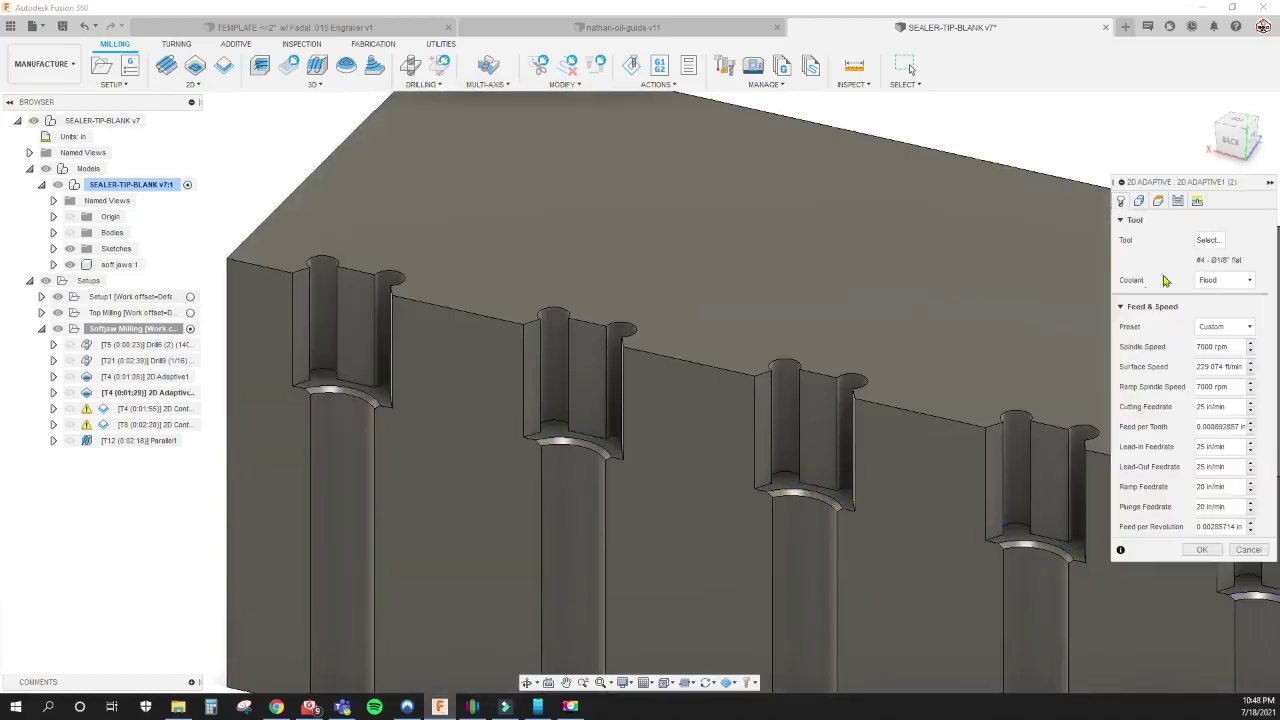
left_click(1155, 202)
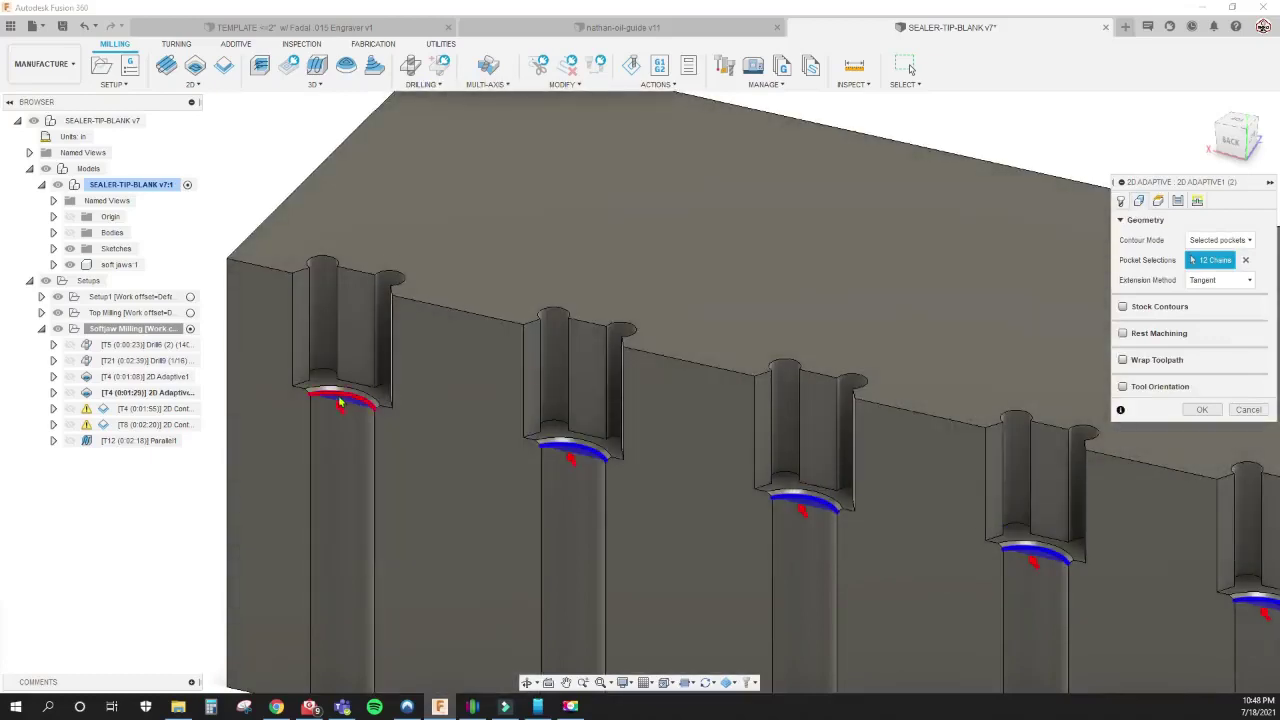
left_click(1248, 410)
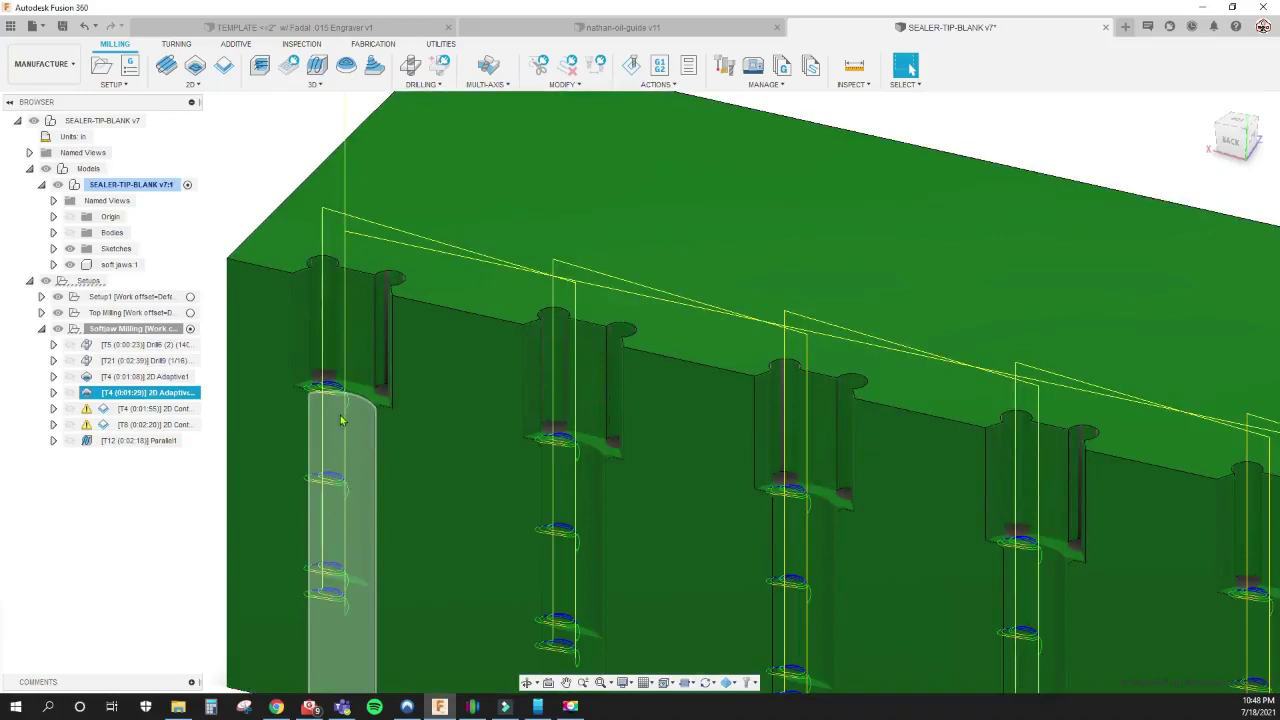
Step: Check the 2D Contour's geometry, then preview the T8 contour and T12 parallel toolpaths
double_click(325, 465)
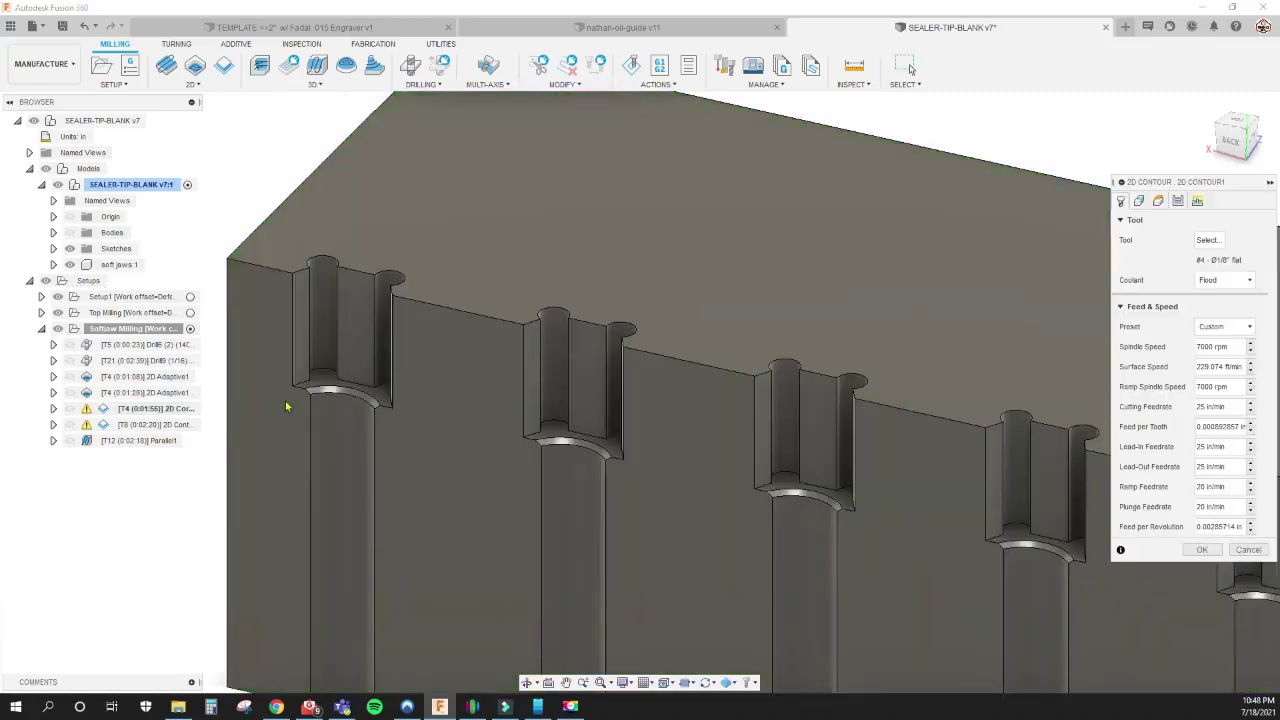
left_click(1139, 202)
key("Escape")
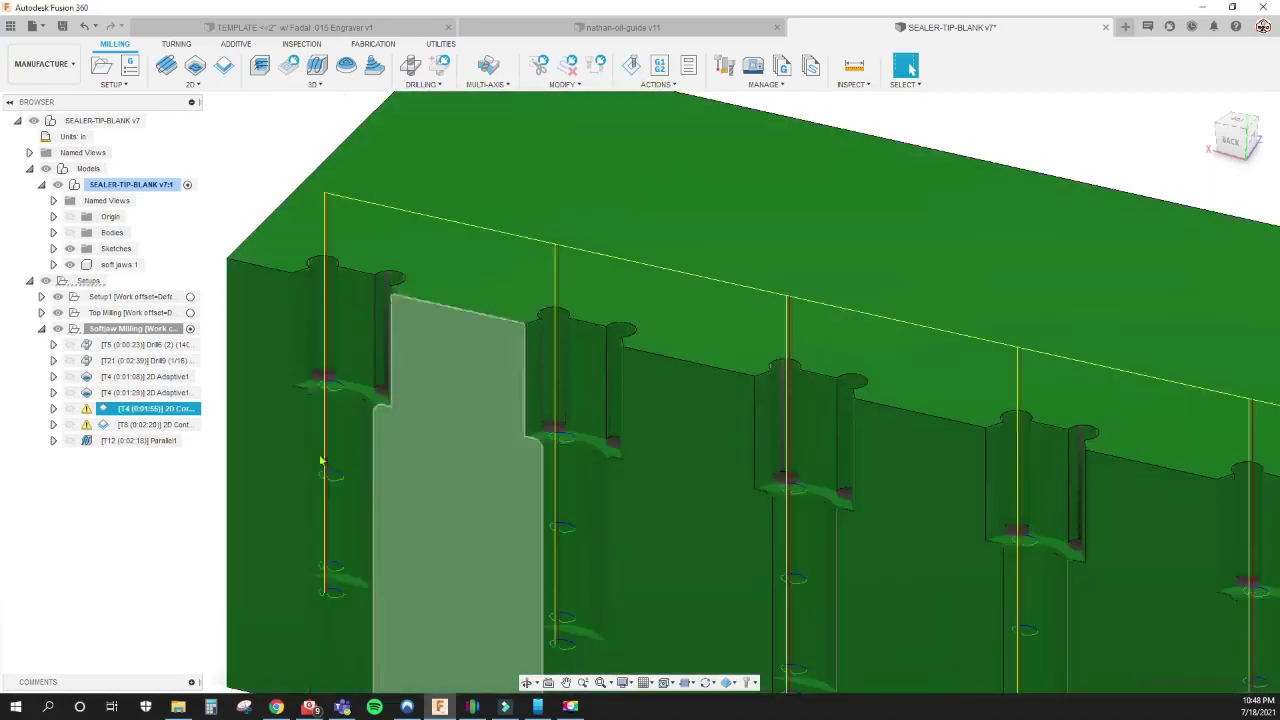
left_click(174, 426)
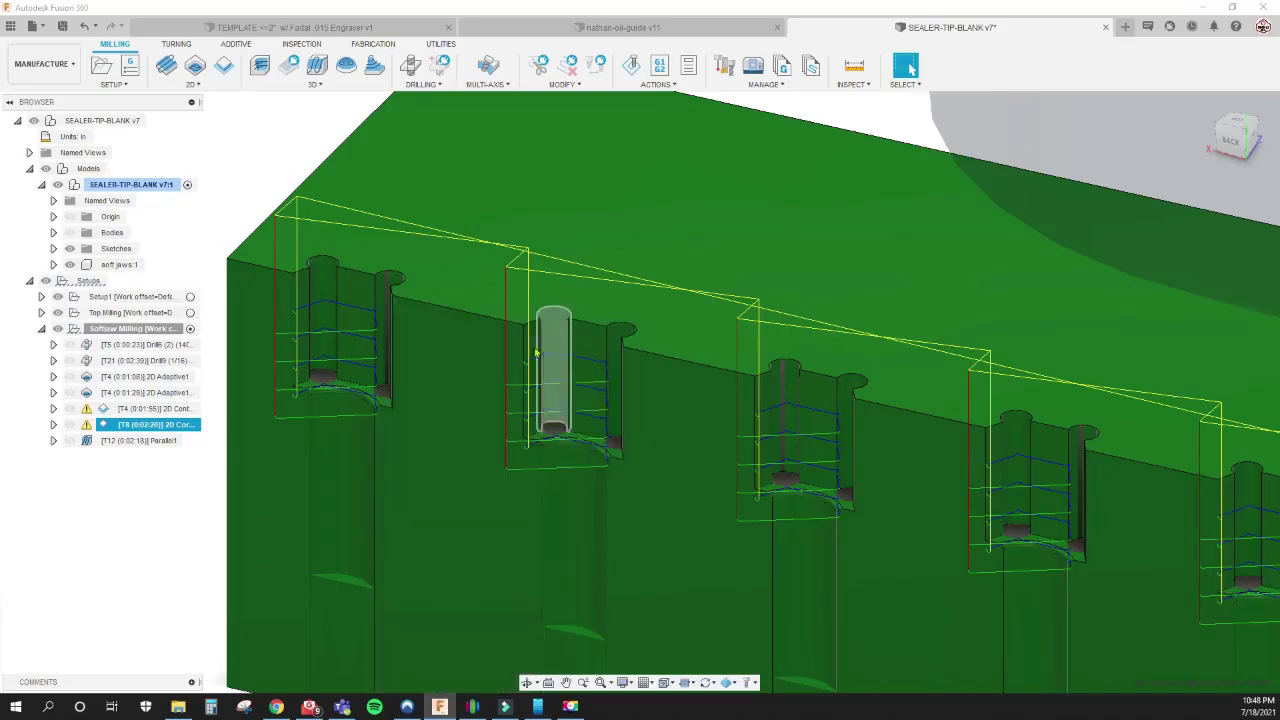
left_click(156, 450)
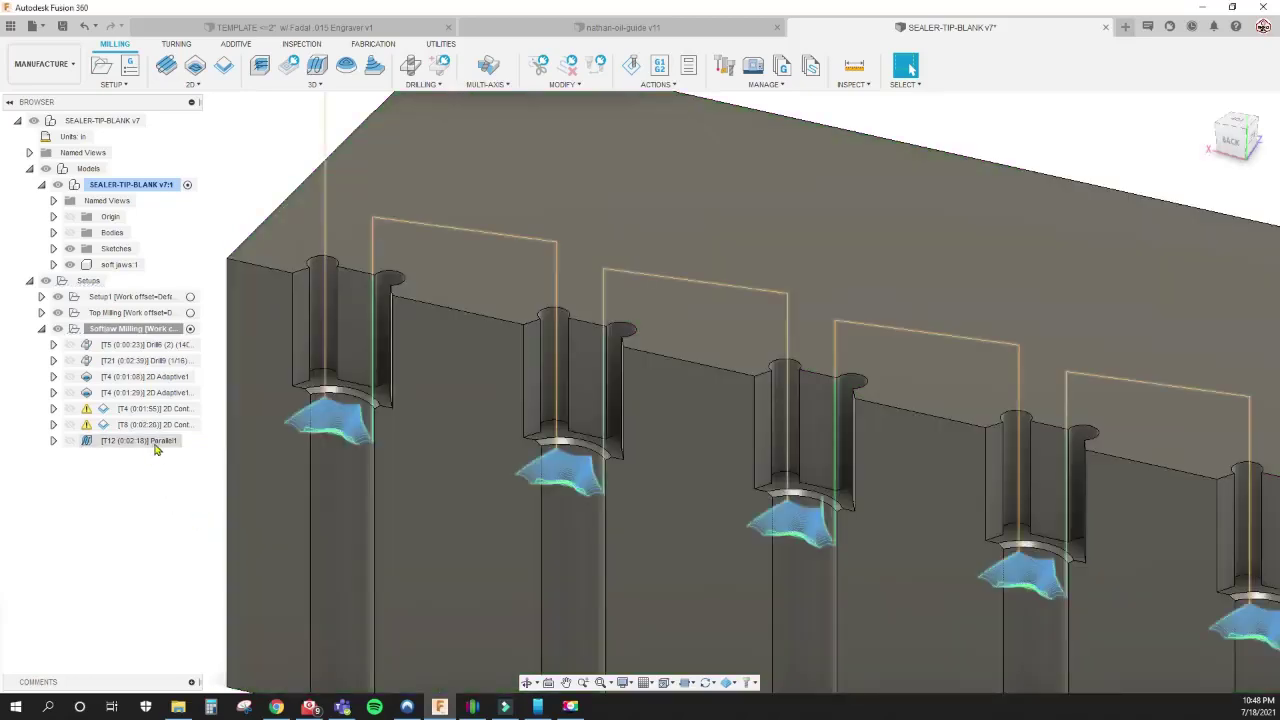
Step: Open Parallel1 and view its Geometry and Heights settings
double_click(155, 446)
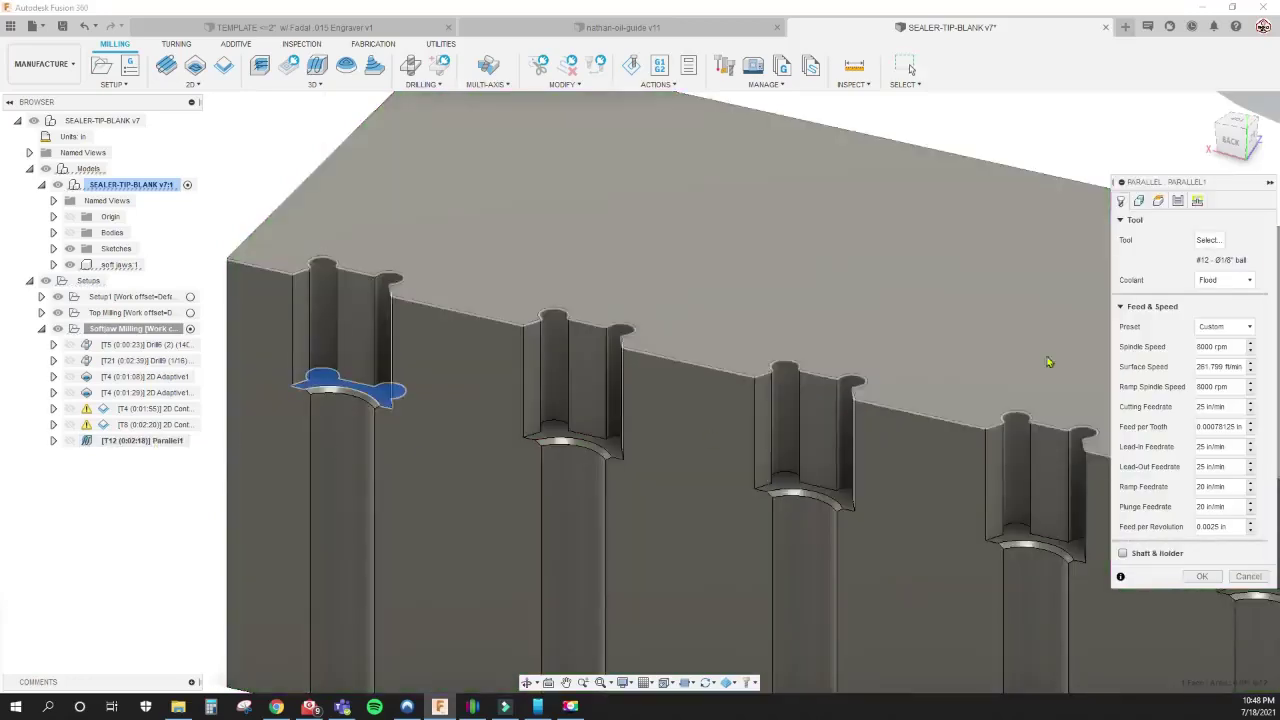
left_click(1140, 202)
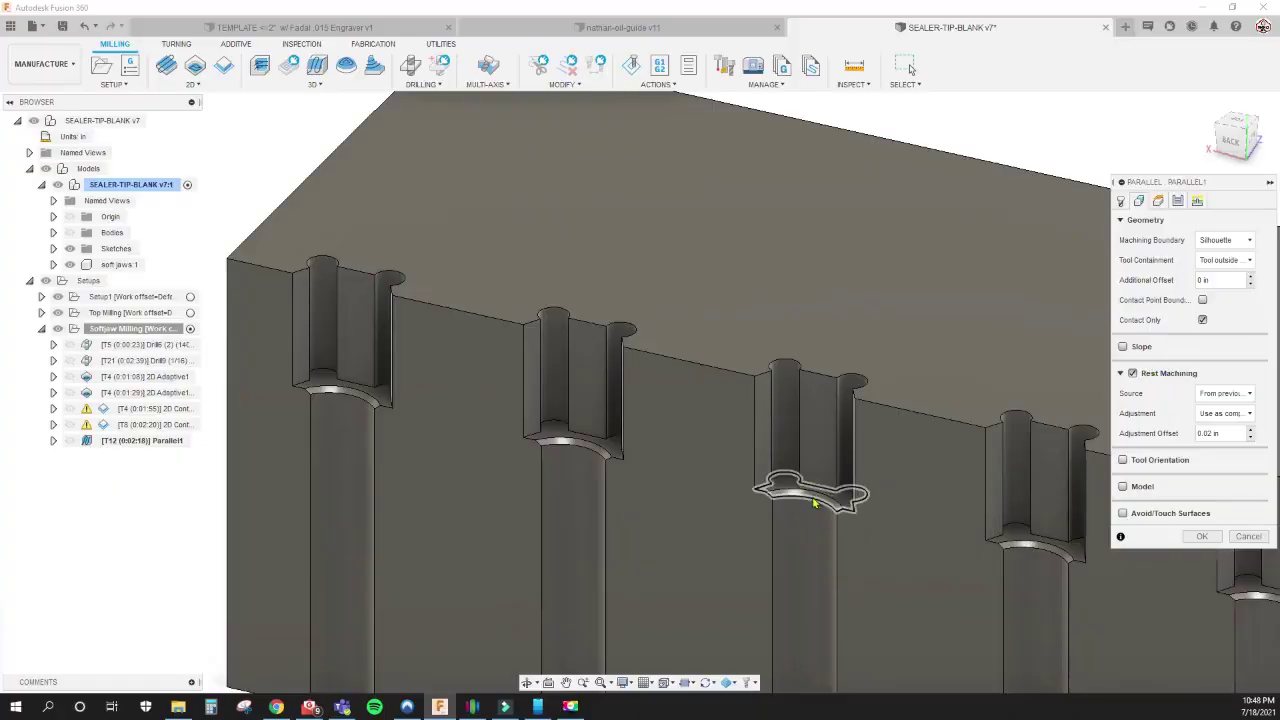
left_click(1158, 201)
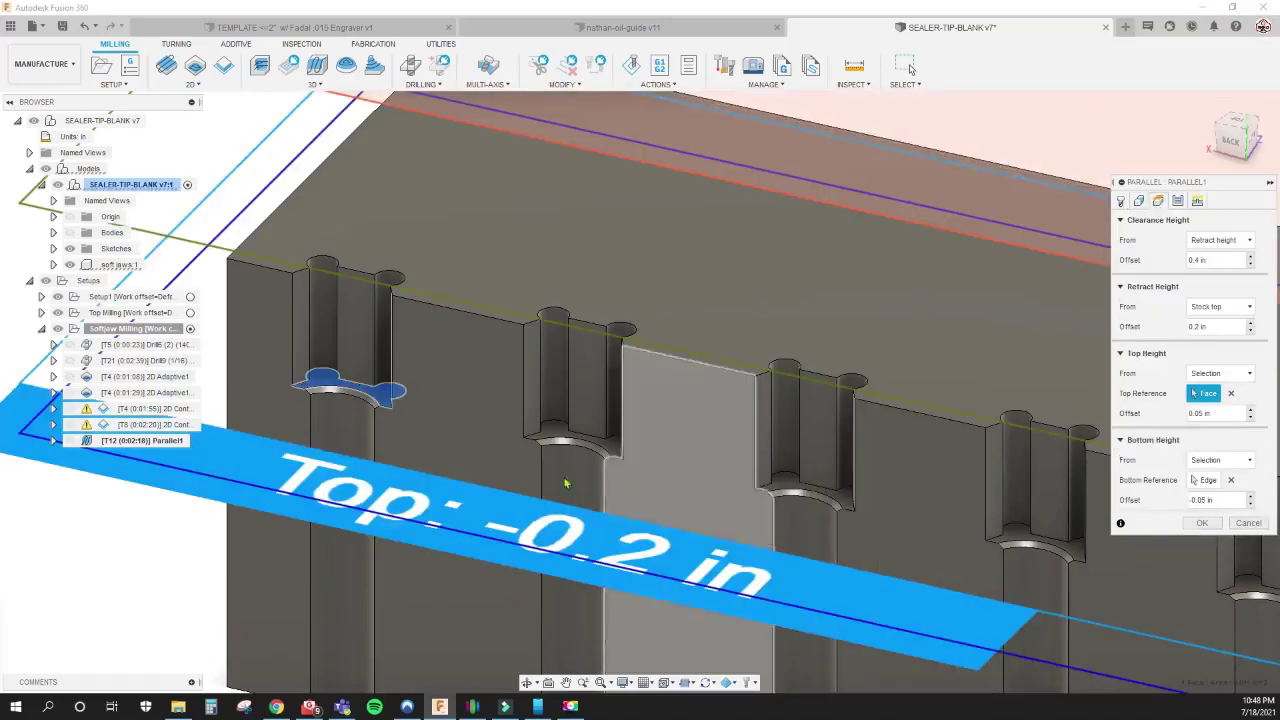
Step: Inspect the bottom reference edge (-0.05 in) and top reference pocket face (-0.2 in)
middle_click_drag(360, 420, 469, 392)
scroll(469, 392, "up", 4)
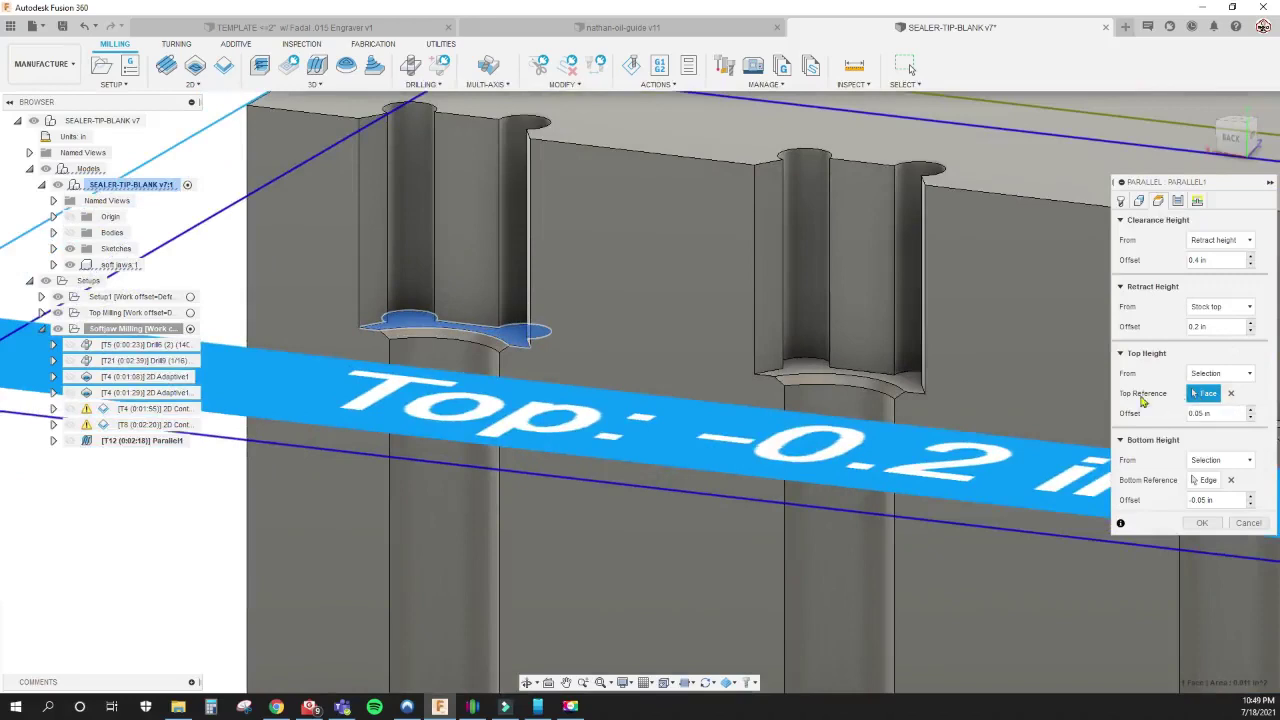
left_click(1195, 481)
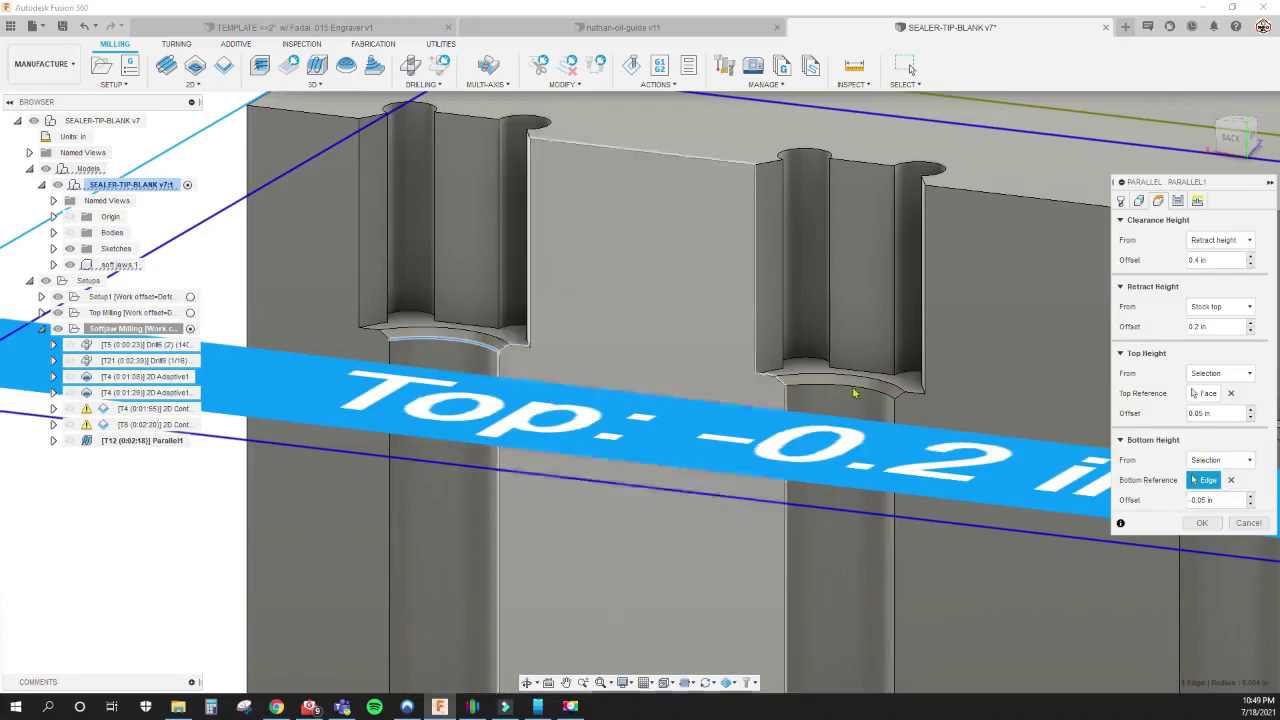
left_click(1205, 393)
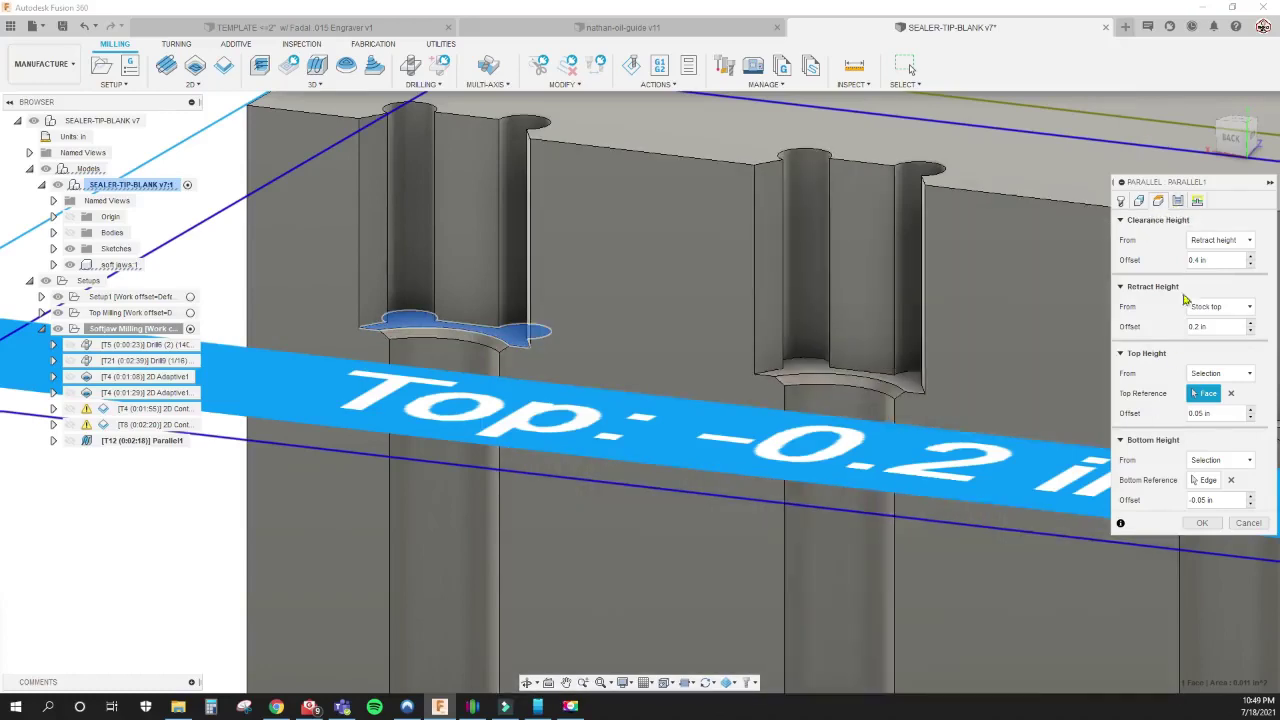
Step: Review Parallel1's Geometry, Passes and Linking settings, then cancel without changes
left_click(1141, 201)
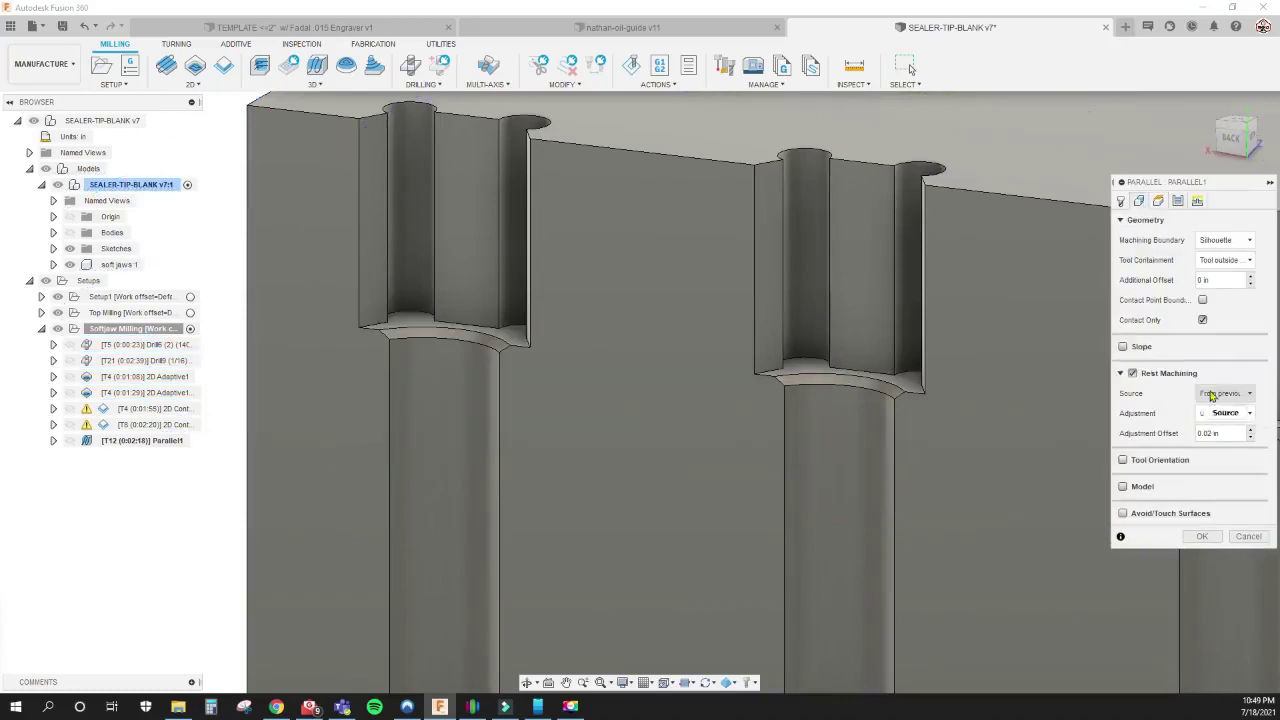
left_click(1178, 202)
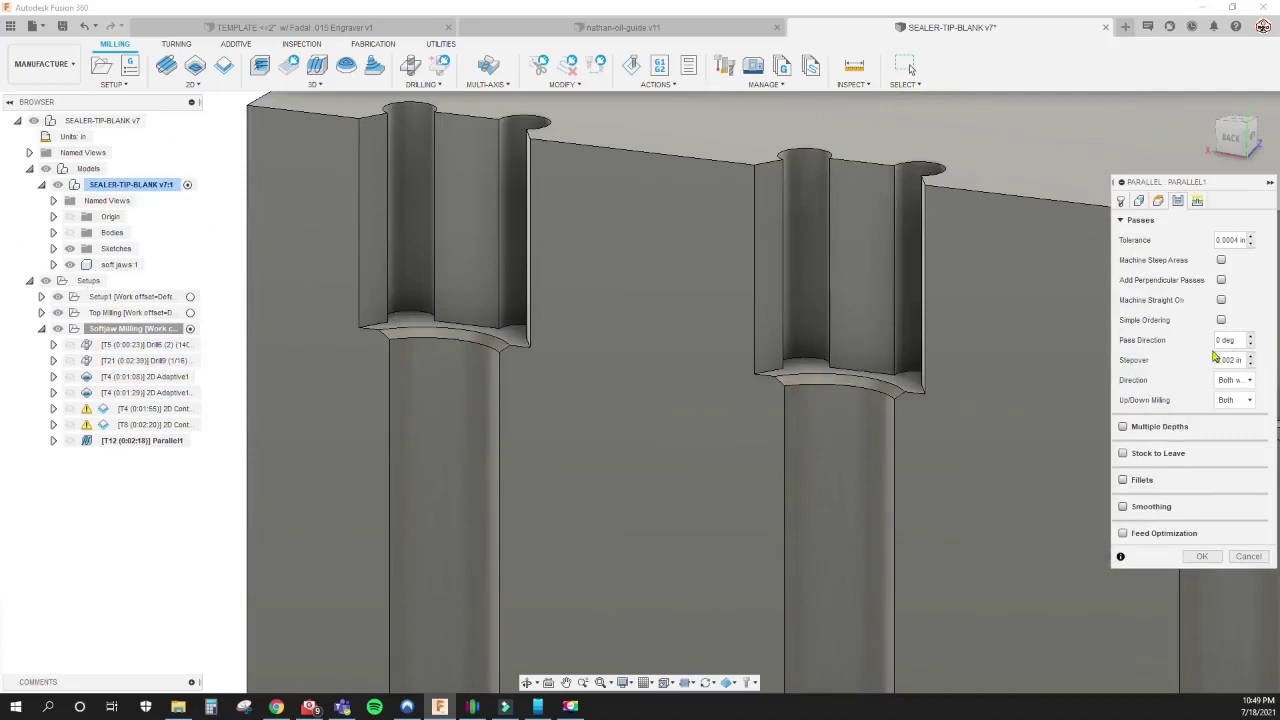
left_click(1194, 203)
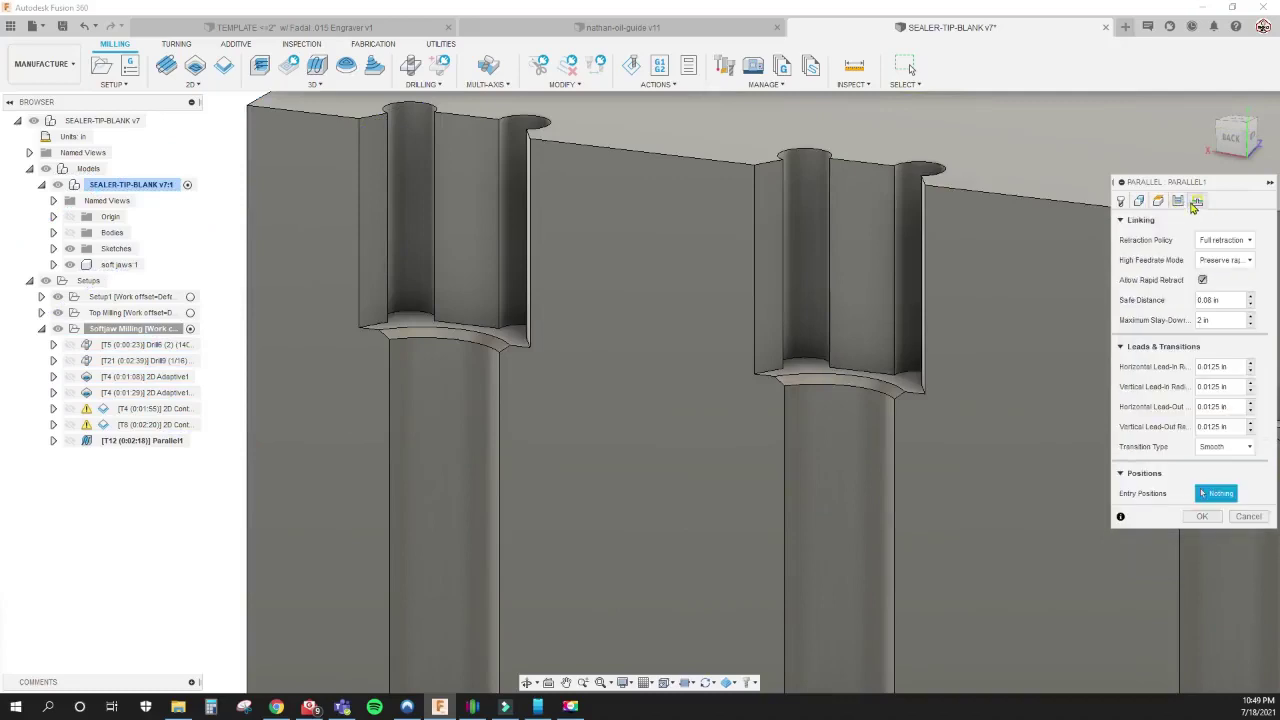
left_click(1247, 517)
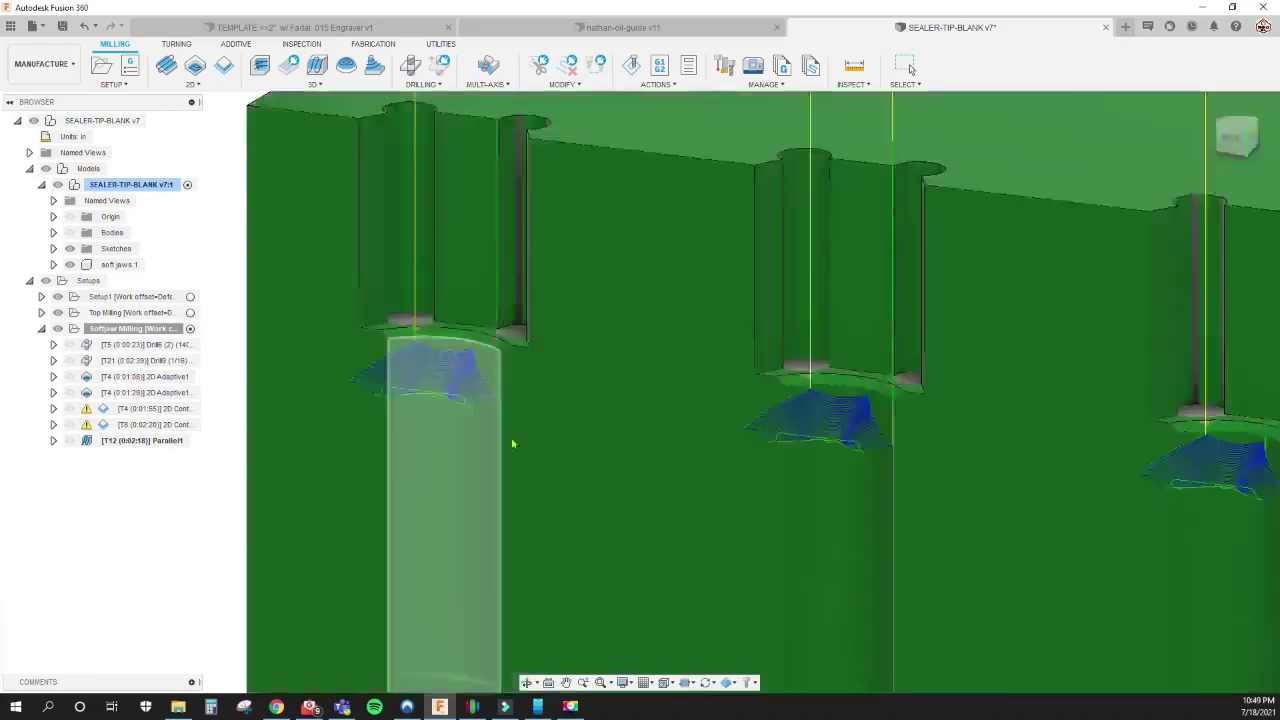
Step: Zoom and orbit to an oblique view of the 0.002 in stepover finishing toolpaths in the hex pockets
scroll(494, 414, "up", 5)
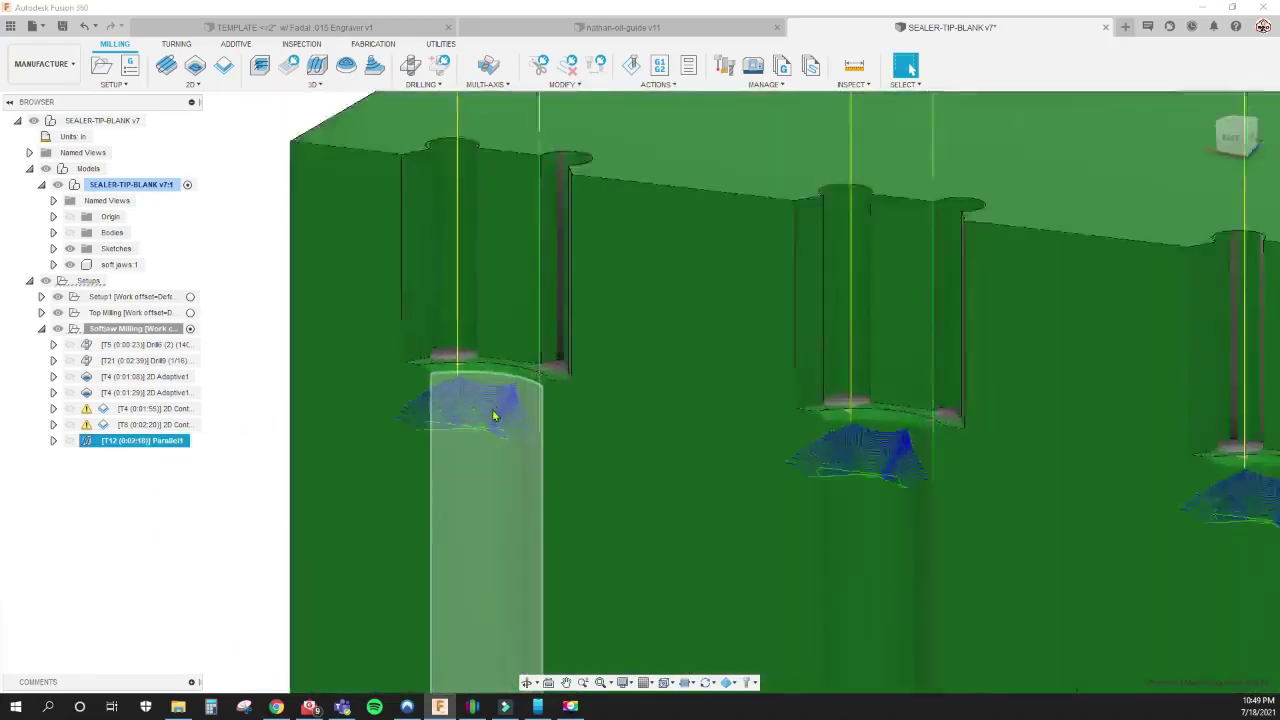
scroll(494, 414, "down", 5)
scroll(533, 409, "up", 3)
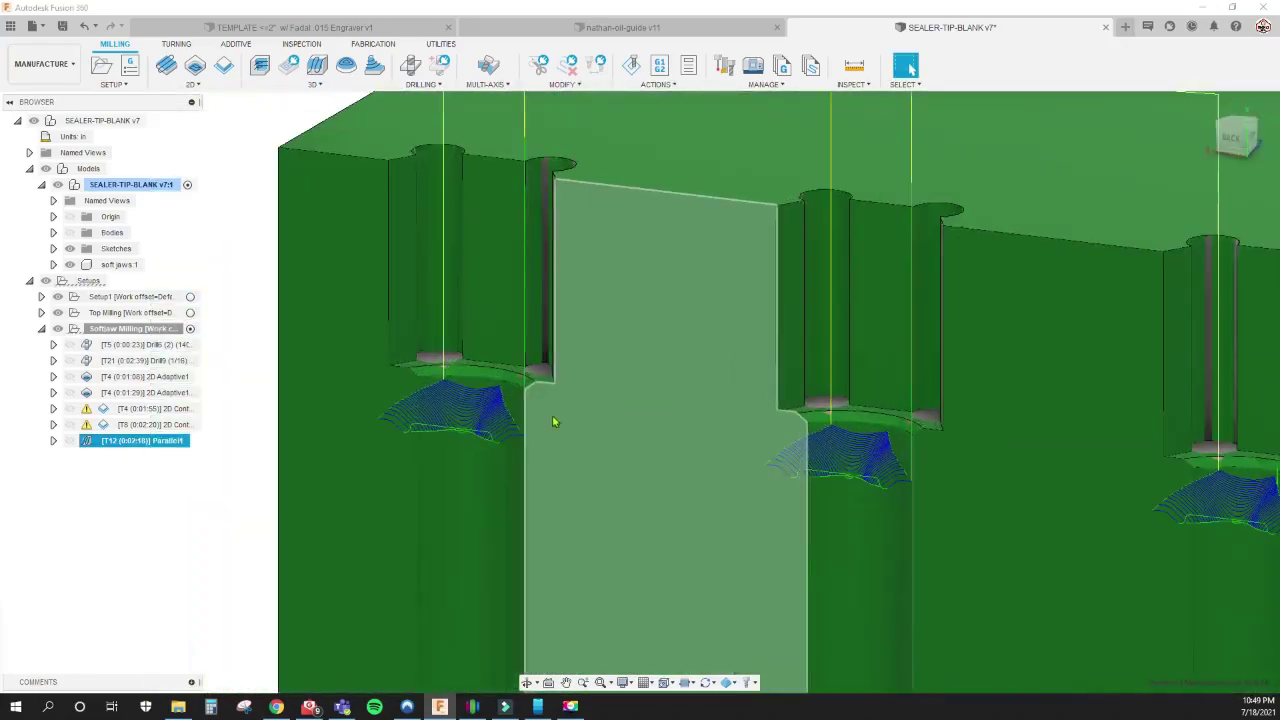
middle_click_drag(554, 420, 910, 68, "shift")
scroll(549, 373, "up", 5)
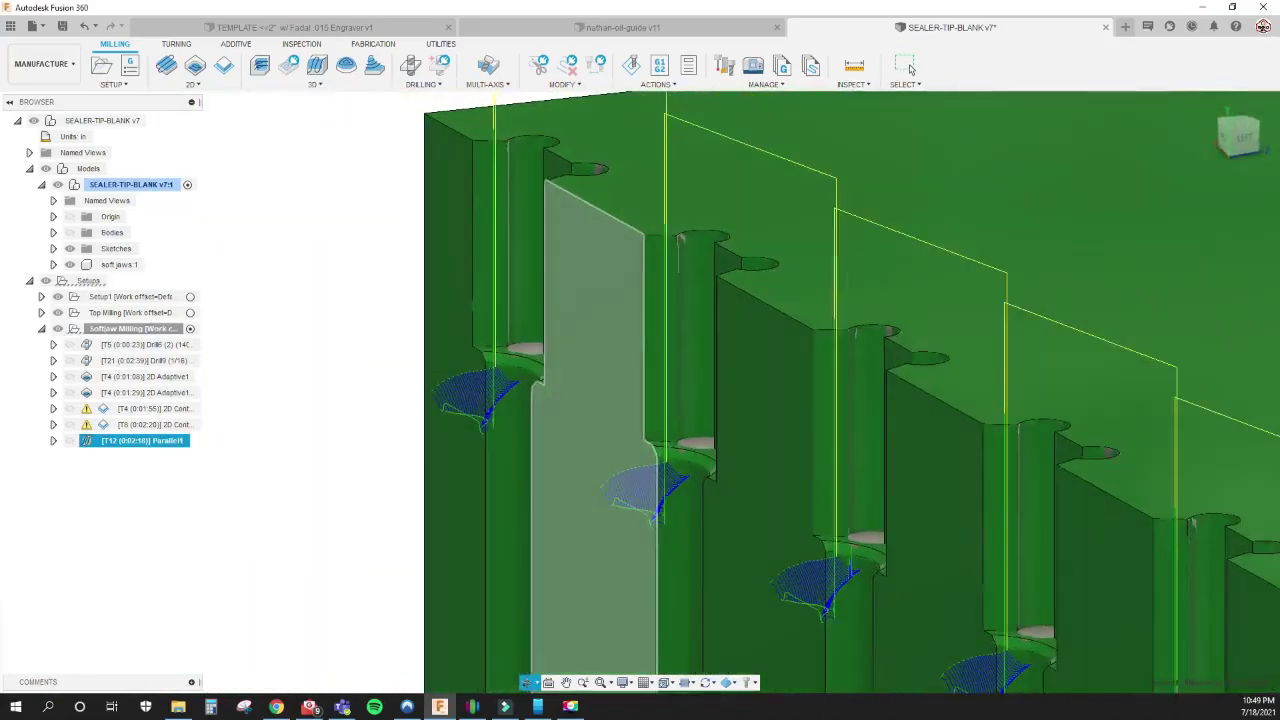